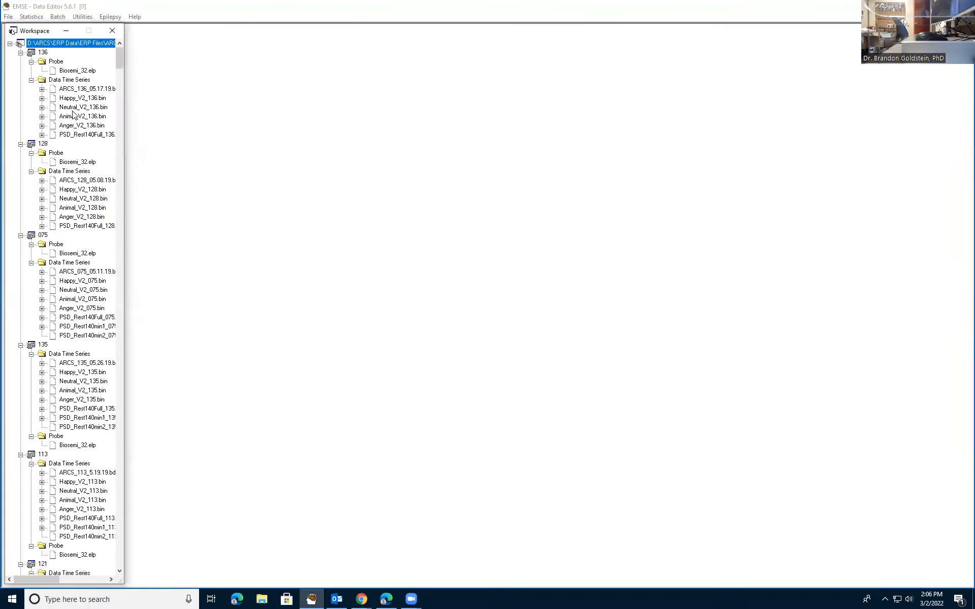
- Collapse all projects in the workspace tree and return to the start of the project list
{"action": "right_click", "coordinate": [74, 43]}
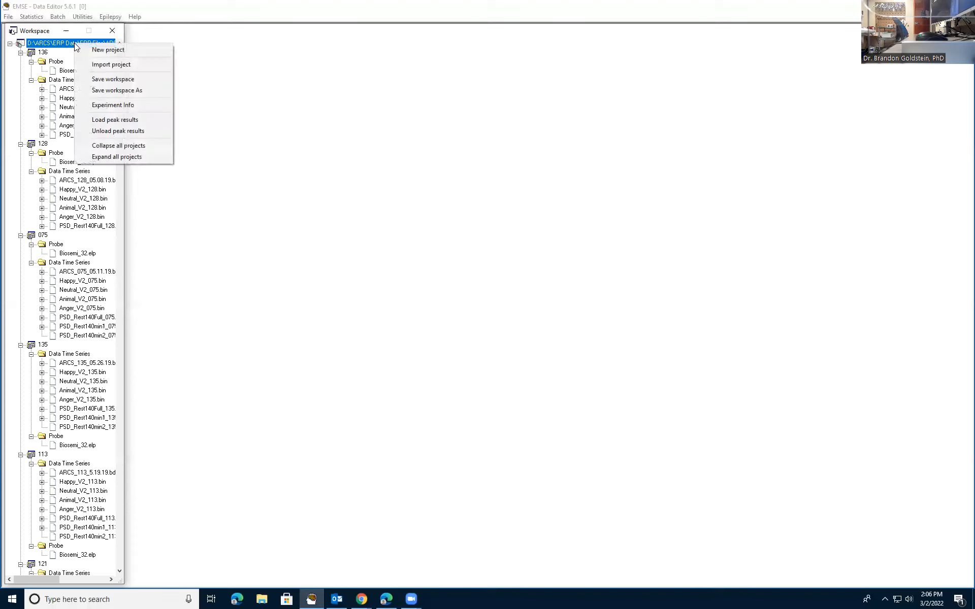
{"action": "left_click", "coordinate": [120, 146]}
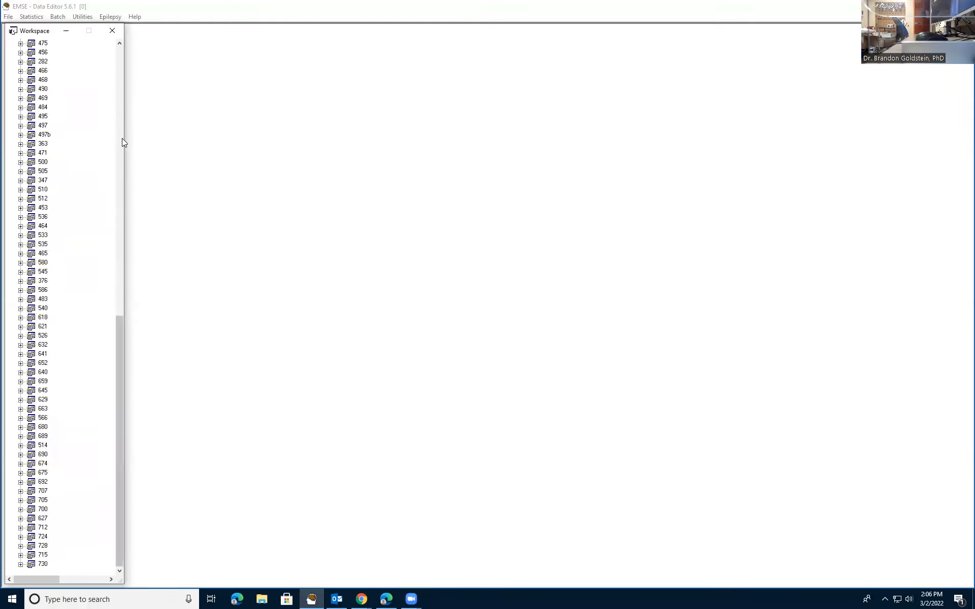
{"action": "left_click", "coordinate": [120, 138]}
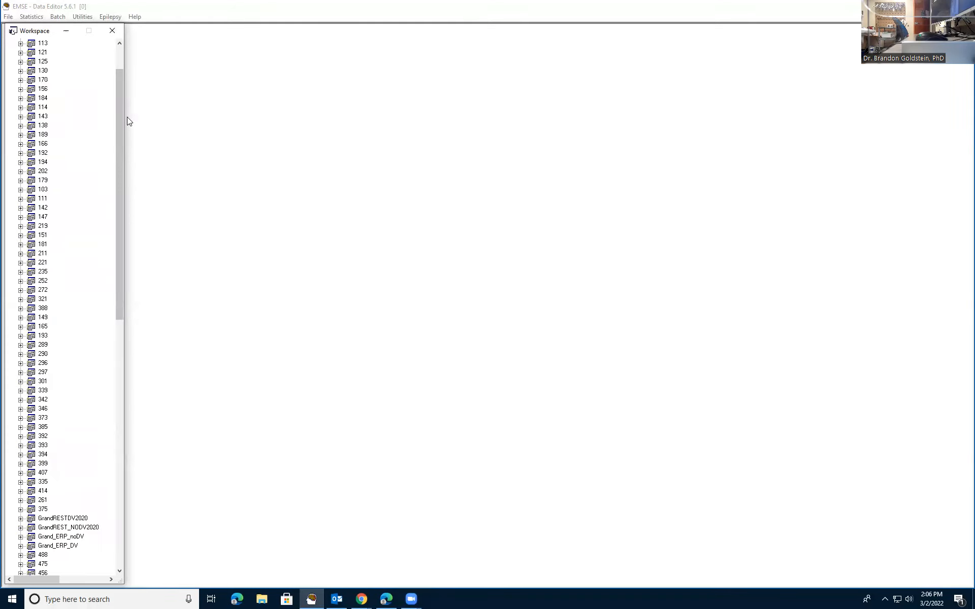
{"action": "left_click", "coordinate": [116, 56]}
- Start the batch Peak & Area measures and look through the averaged files offered for peak detection
{"action": "left_click", "coordinate": [57, 18]}
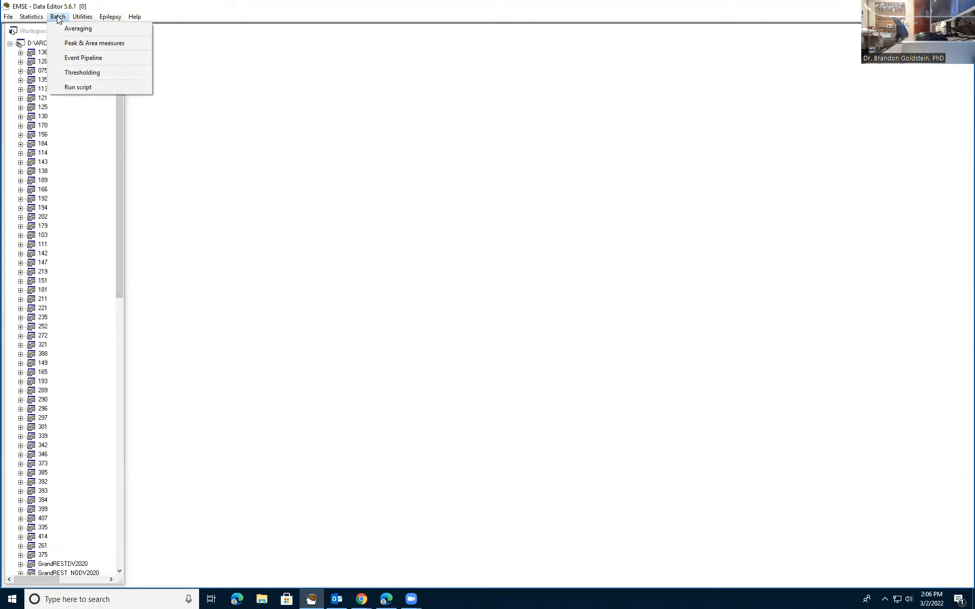
{"action": "left_click", "coordinate": [81, 44]}
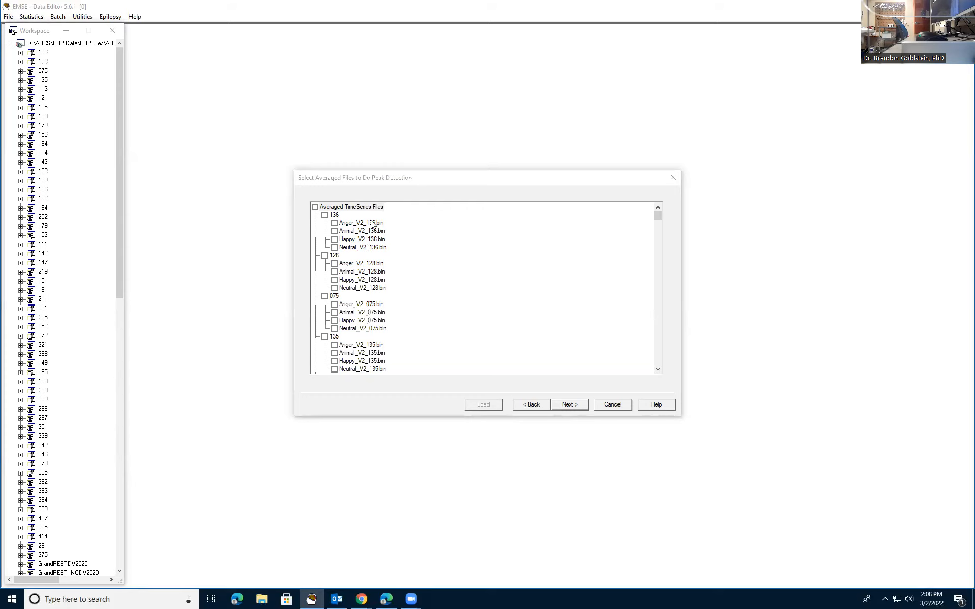
{"action": "left_click_drag", "start_coordinate": [656, 217], "coordinate": [657, 326]}
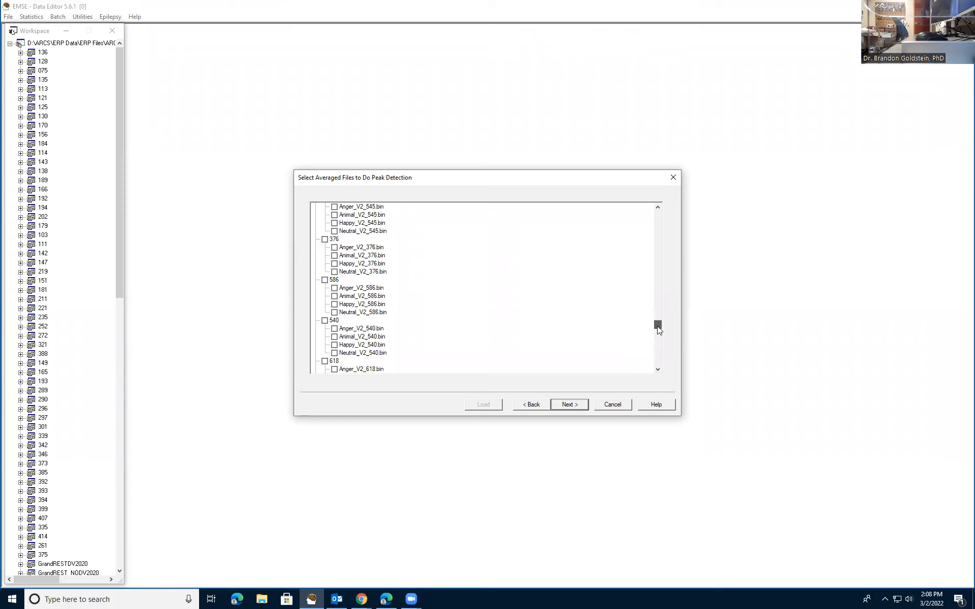
{"action": "left_click_drag", "start_coordinate": [657, 326], "coordinate": [664, 210]}
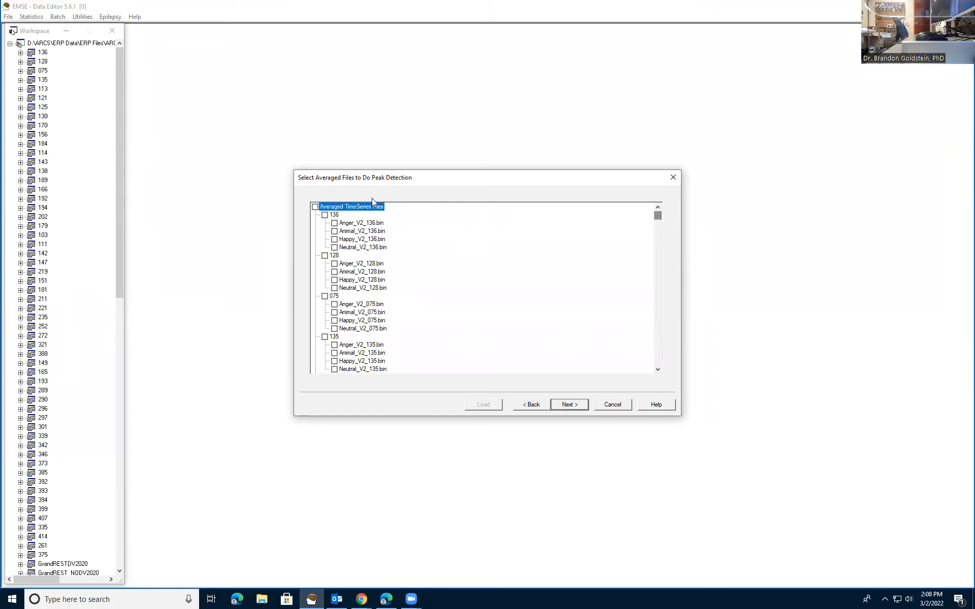
{"action": "left_click", "coordinate": [314, 207]}
{"action": "left_click", "coordinate": [325, 215]}
{"action": "left_click", "coordinate": [325, 215]}
{"action": "left_click", "coordinate": [315, 207]}
{"action": "left_click", "coordinate": [324, 255]}
- Select the Anger, Animal and Happy averaged files of project 136 for peak detection
{"action": "left_click", "coordinate": [335, 223]}
{"action": "key", "text": "Down"}
{"action": "key", "text": "Down"}
- Include the Neutral file of project 136 and all four condition files of projects 128, 075 and 135
{"action": "key", "text": "Down"}
{"action": "key", "text": "space"}
{"action": "key", "text": "Down"}
{"action": "key", "text": "space"}
{"action": "key", "text": "Down"}
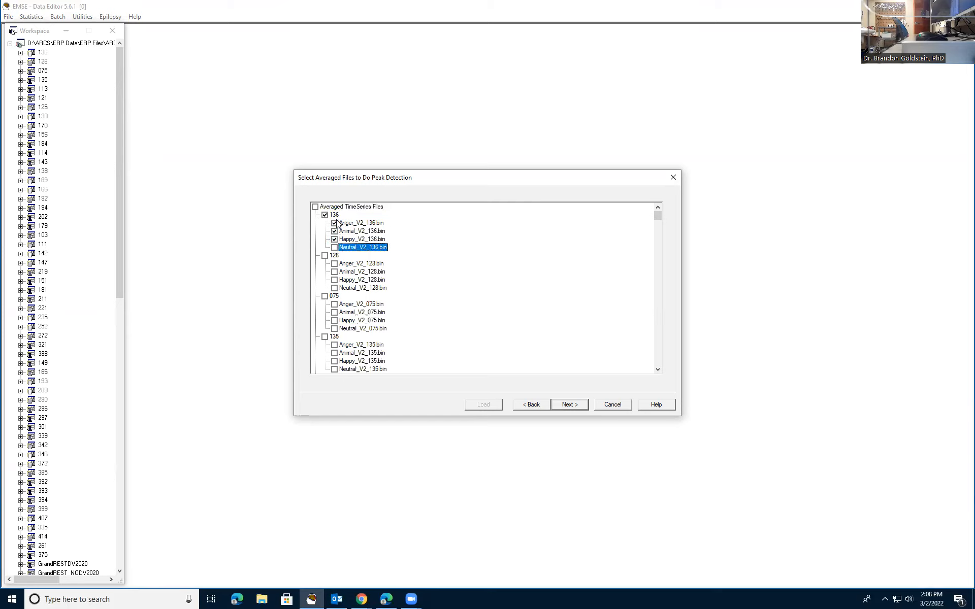
{"action": "key", "text": "Down"}
{"action": "key", "text": "Down"}
{"action": "key", "text": "space"}
{"action": "key", "text": "Down"}
{"action": "key", "text": "space"}
{"action": "key", "text": "Down"}
{"action": "key", "text": "space"}
{"action": "key", "text": "space"}
{"action": "key", "text": "Down"}
{"action": "key", "text": "Down"}
{"action": "key", "text": "space"}
{"action": "key", "text": "Down"}
{"action": "key", "text": "space"}
{"action": "key", "text": "Down"}
{"action": "key", "text": "space"}
{"action": "key", "text": "Down"}
{"action": "key", "text": "space"}
{"action": "key", "text": "Down"}
{"action": "key", "text": "Down"}
{"action": "key", "text": "space"}
{"action": "key", "text": "Down"}
{"action": "key", "text": "space"}
{"action": "key", "text": "Down"}
{"action": "key", "text": "space"}
{"action": "key", "text": "Down"}
- Include the Anger, Animal, Happy and Neutral files of projects 113, 121 and 125
{"action": "key", "text": "space"}
{"action": "key", "text": "Down"}
{"action": "key", "text": "Down"}
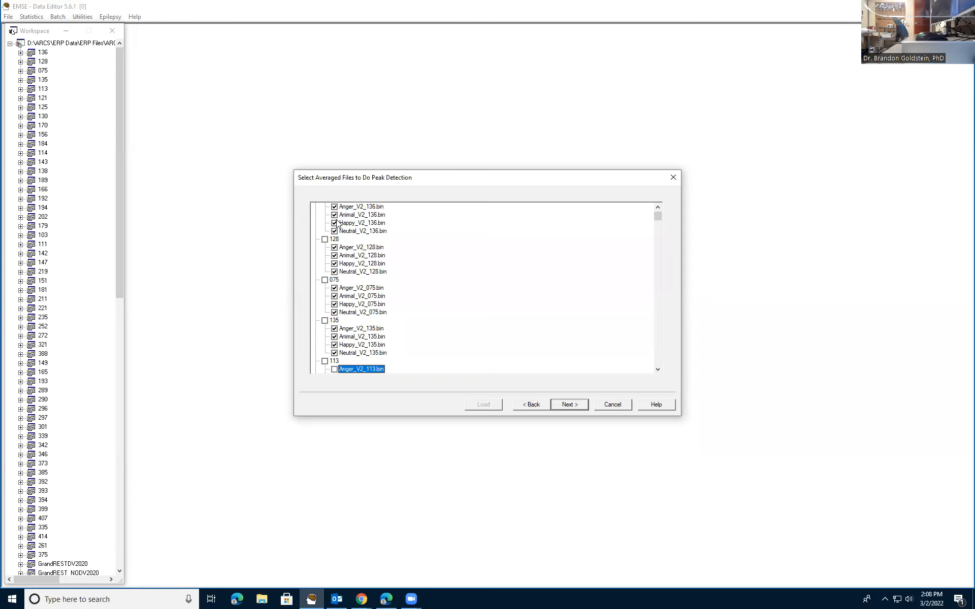
{"action": "key", "text": "space"}
{"action": "key", "text": "Down"}
{"action": "key", "text": "space"}
{"action": "key", "text": "Down"}
{"action": "key", "text": "space"}
{"action": "key", "text": "Down"}
{"action": "key", "text": "Down"}
{"action": "key", "text": "Down"}
{"action": "key", "text": "space"}
{"action": "key", "text": "Down"}
{"action": "key", "text": "space"}
{"action": "key", "text": "Down"}
{"action": "key", "text": "space"}
{"action": "key", "text": "Down"}
{"action": "key", "text": "space"}
{"action": "key", "text": "Down"}
{"action": "key", "text": "Down"}
{"action": "key", "text": "space"}
{"action": "key", "text": "Down"}
{"action": "key", "text": "space"}
{"action": "key", "text": "Down"}
{"action": "key", "text": "space"}
{"action": "key", "text": "Down"}
{"action": "key", "text": "Down"}
{"action": "key", "text": "Up"}
{"action": "key", "text": "Up"}
{"action": "key", "text": "Up"}
{"action": "key", "text": "Up"}
{"action": "key", "text": "Down"}
{"action": "key", "text": "Down"}
{"action": "key", "text": "Down"}
- Include the Anger, Animal, Happy and Neutral files of project 130
{"action": "key", "text": "Down"}
{"action": "key", "text": "Up"}
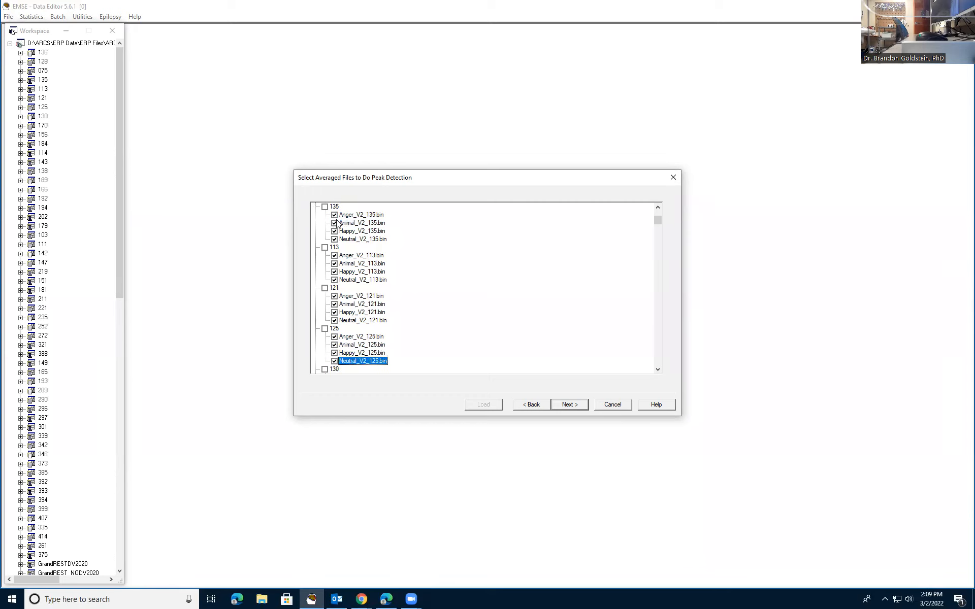
{"action": "key", "text": "Up"}
{"action": "key", "text": "Up"}
{"action": "key", "text": "Up"}
{"action": "key", "text": "Down"}
{"action": "key", "text": "Down"}
{"action": "key", "text": "Down"}
{"action": "key", "text": "Down"}
{"action": "key", "text": "Down"}
{"action": "key", "text": "Down"}
{"action": "key", "text": "Down"}
{"action": "key", "text": "Up"}
{"action": "key", "text": "Up"}
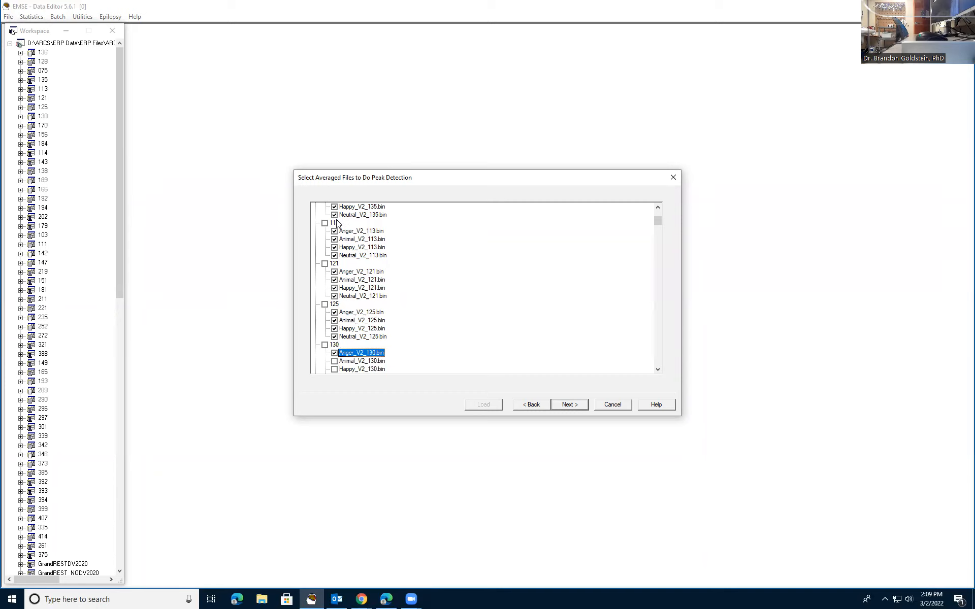
{"action": "key", "text": "Down"}
{"action": "key", "text": "space"}
{"action": "key", "text": "Down"}
{"action": "key", "text": "space"}
{"action": "key", "text": "Down"}
{"action": "key", "text": "space"}
- Include all four condition files of projects 170, 156 and 184 in the peak detection selection
{"action": "key", "text": "Down"}
{"action": "key", "text": "space"}
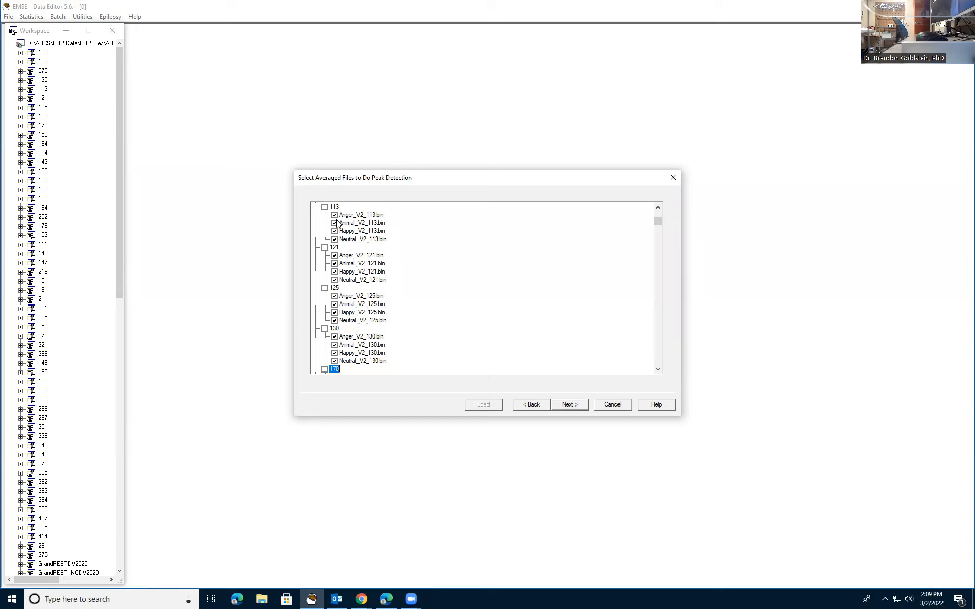
{"action": "key", "text": "Down"}
{"action": "key", "text": "Down"}
{"action": "key", "text": "Down"}
{"action": "key", "text": "Down"}
{"action": "key", "text": "Down"}
{"action": "key", "text": "Down"}
{"action": "key", "text": "Down"}
{"action": "key", "text": "Down"}
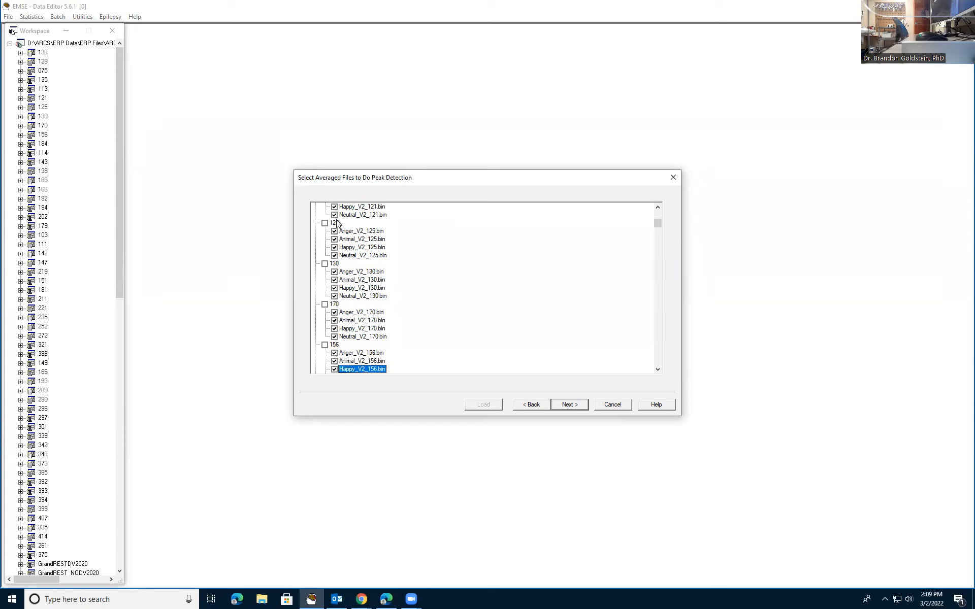
{"action": "key", "text": "Down"}
{"action": "key", "text": "Down"}
{"action": "key", "text": "Down"}
{"action": "key", "text": "Down"}
{"action": "key", "text": "Down"}
{"action": "key", "text": "Down"}
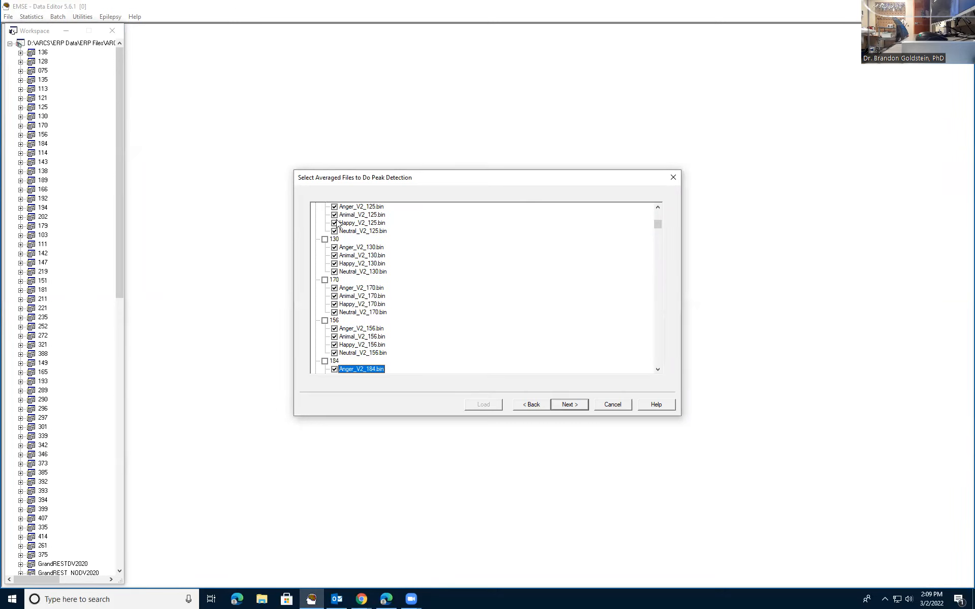
- Include all four condition files of projects 114, 143 and 138 in the peak detection selection
{"action": "key", "text": "Down"}
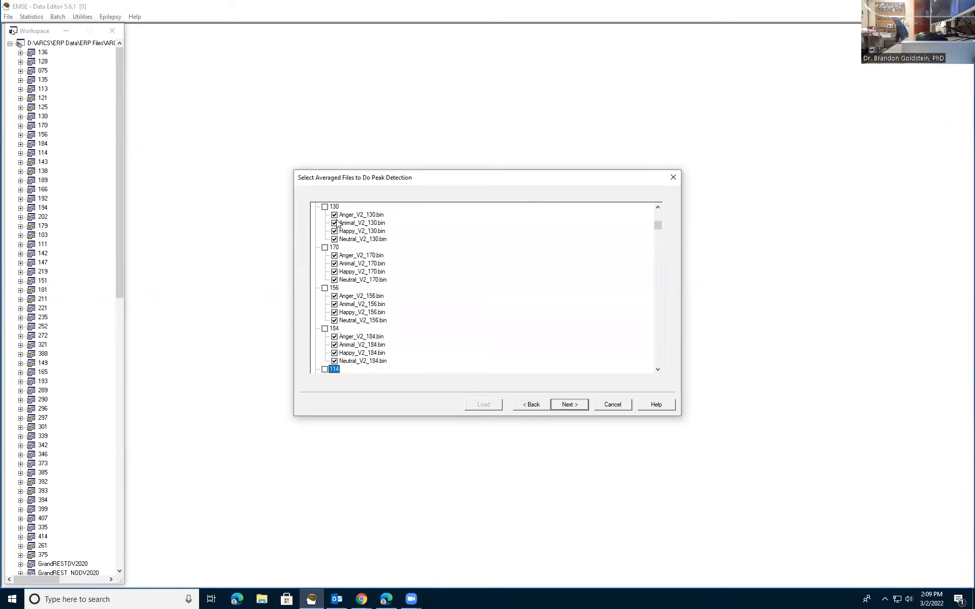
{"action": "key", "text": "Down"}
{"action": "key", "text": "Down"}
{"action": "key", "text": "Down"}
{"action": "key", "text": "Down"}
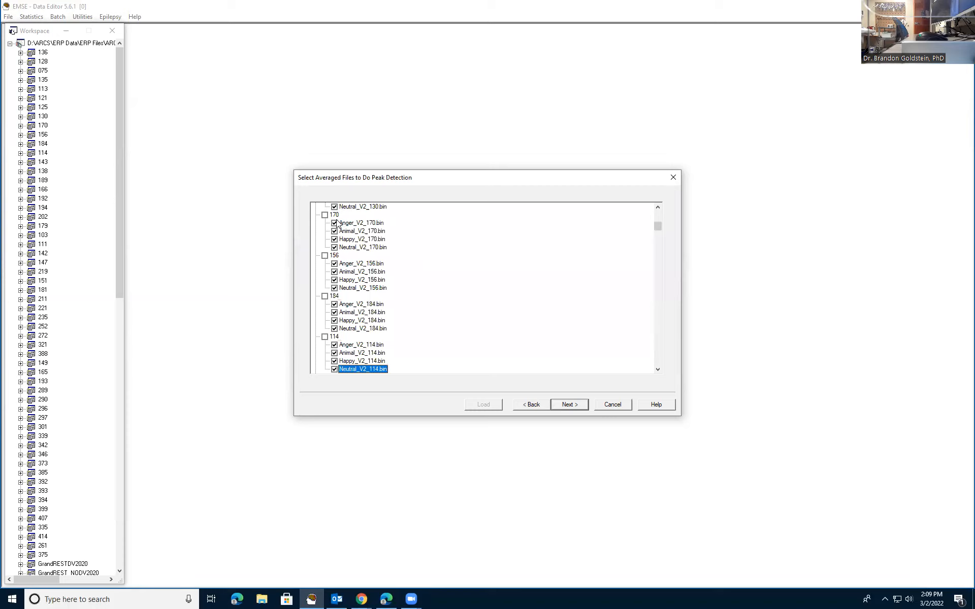
{"action": "key", "text": "Down"}
{"action": "key", "text": "Down"}
{"action": "key", "text": "Down"}
{"action": "key", "text": "Down"}
{"action": "key", "text": "Down"}
{"action": "key", "text": "Down"}
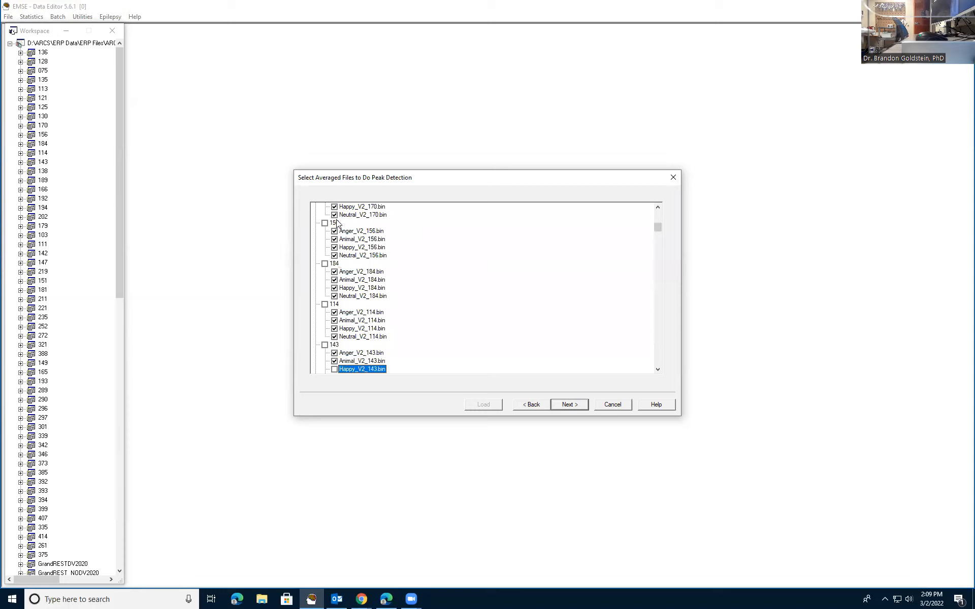
{"action": "key", "text": "Down"}
{"action": "key", "text": "Down"}
{"action": "key", "text": "Down"}
{"action": "key", "text": "Down"}
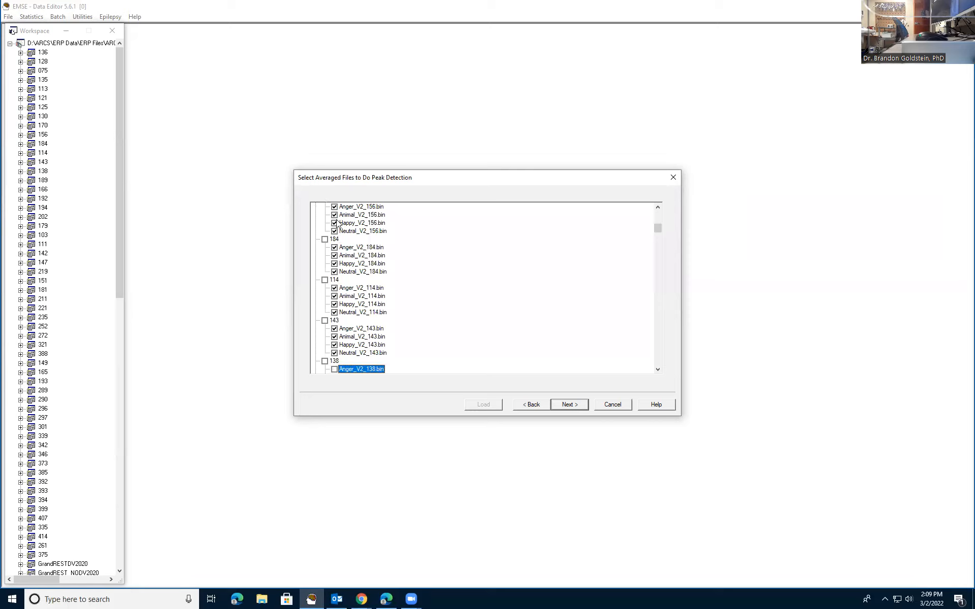
- Include the condition files of every project from 189 through 151, plus the Anger and Animal files of project 181
{"action": "key", "text": "Down"}
{"action": "key", "text": "Down"}
{"action": "key", "text": "Down"}
{"action": "key", "text": "Down"}
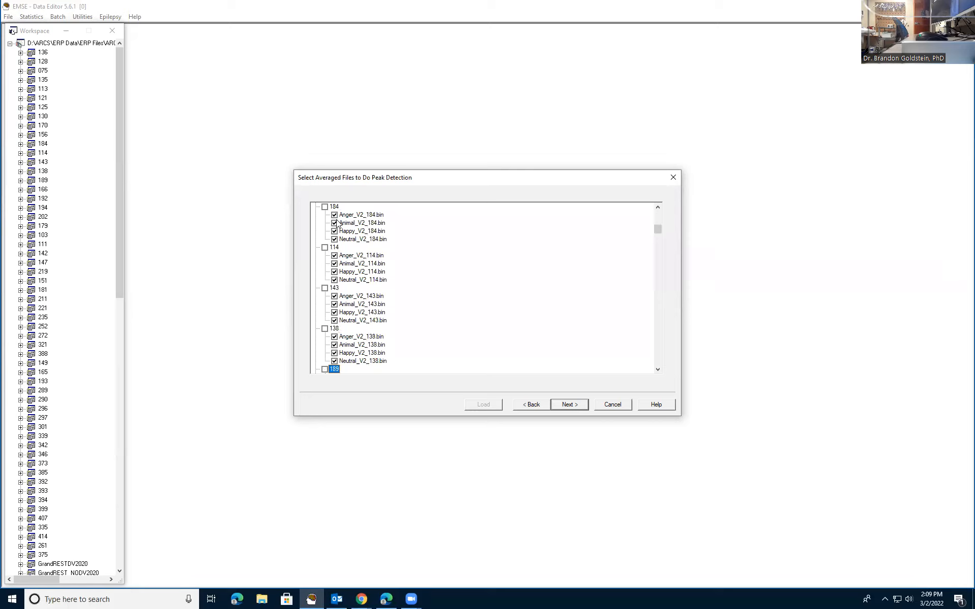
{"action": "key", "text": "Down"}
{"action": "key", "text": "Down"}
{"action": "key", "text": "Down"}
{"action": "key", "text": "Down"}
{"action": "key", "text": "Down"}
{"action": "key", "text": "Down"}
{"action": "key", "text": "Down"}
{"action": "key", "text": "Down"}
{"action": "key", "text": "Down"}
{"action": "key", "text": "Down"}
{"action": "key", "text": "Down"}
{"action": "key", "text": "Down"}
{"action": "key", "text": "Down"}
{"action": "key", "text": "Down"}
{"action": "key", "text": "Down"}
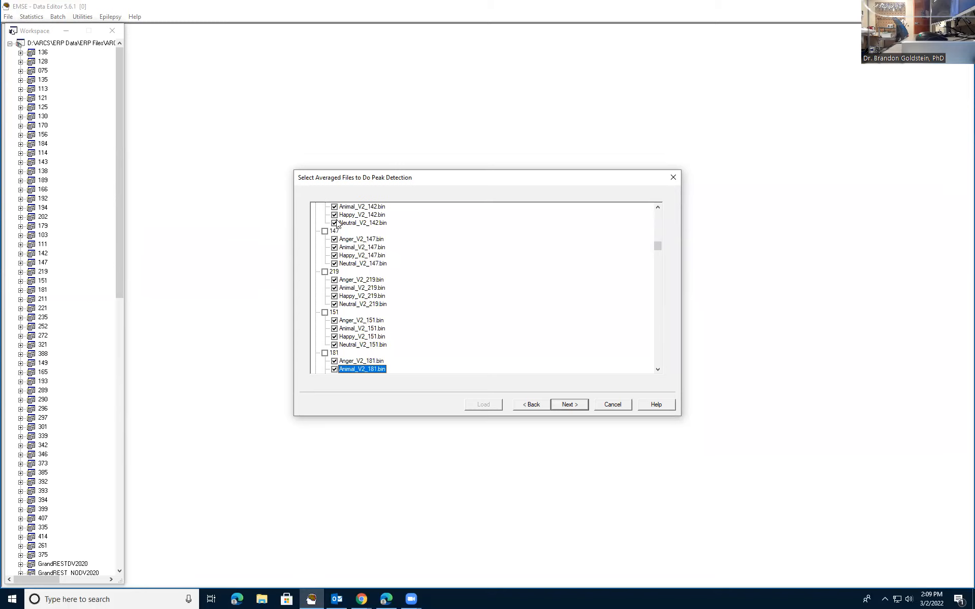
- Include the Happy and Neutral files of project 181 and all four condition files of projects 211, 221 and 235
{"action": "key", "text": "Down"}
{"action": "key", "text": "Down"}
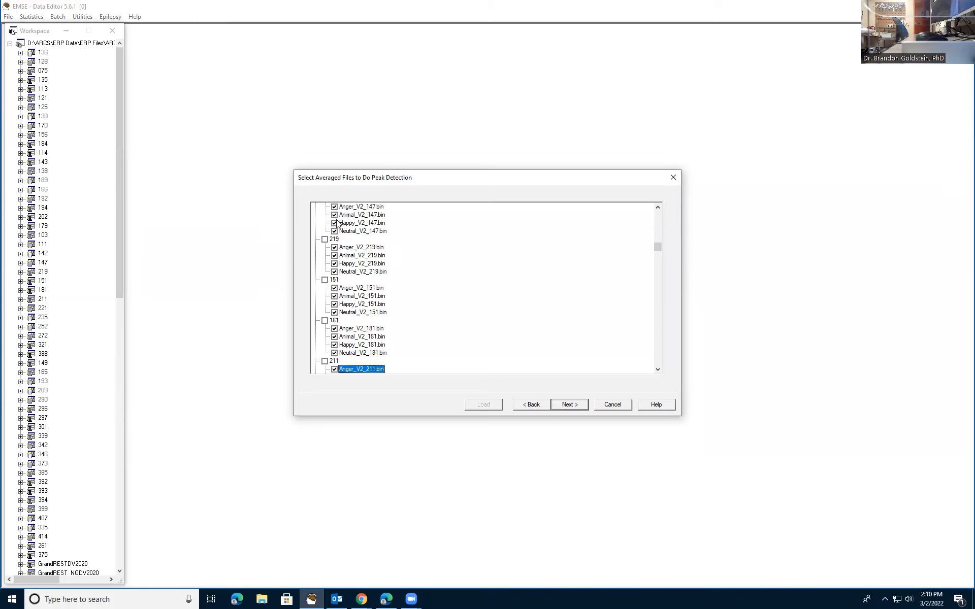
{"action": "key", "text": "Down"}
{"action": "key", "text": "Down"}
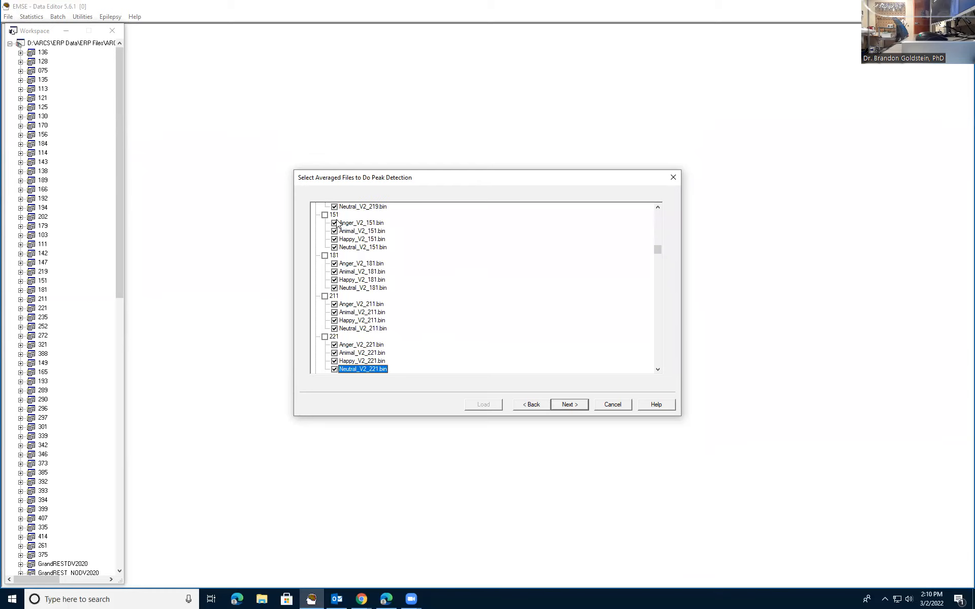
{"action": "key", "text": "Down"}
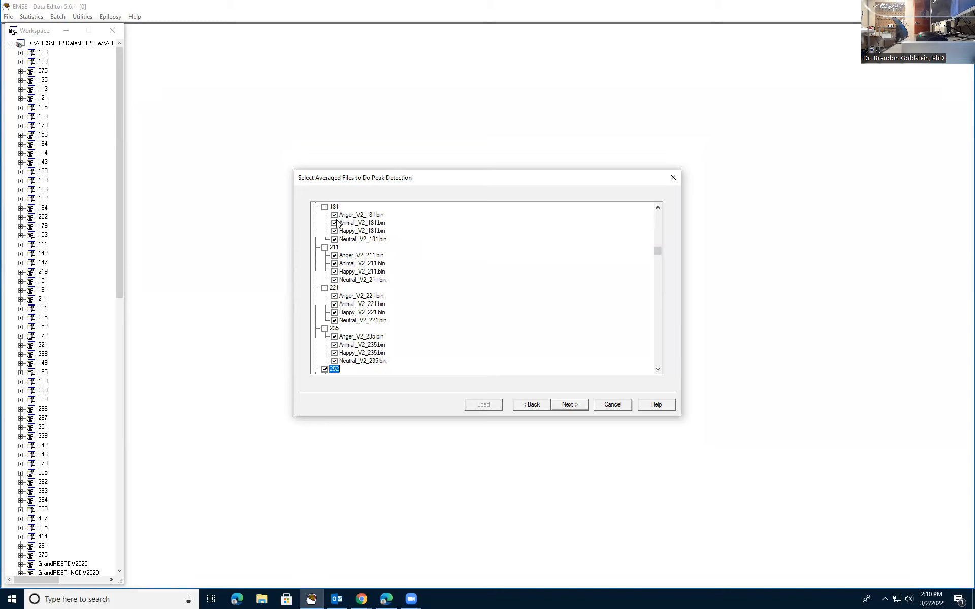
- Deselect the project 252 entry itself and include the Anger, Animal, Happy and Neutral files of projects 252 and 272
{"action": "key", "text": "space"}
{"action": "key", "text": "Down"}
{"action": "key", "text": "space"}
{"action": "key", "text": "Down"}
{"action": "key", "text": "space"}
{"action": "key", "text": "Down"}
{"action": "key", "text": "space"}
{"action": "key", "text": "Down"}
{"action": "key", "text": "Down"}
{"action": "key", "text": "space"}
{"action": "key", "text": "Down"}
{"action": "key", "text": "space"}
- Include all four condition files of projects 321 and 388 in the peak detection selection
{"action": "key", "text": "Down"}
{"action": "key", "text": "space"}
{"action": "key", "text": "Down"}
{"action": "key", "text": "space"}
{"action": "key", "text": "Down"}
{"action": "key", "text": "Down"}
{"action": "key", "text": "space"}
{"action": "key", "text": "Down"}
{"action": "key", "text": "space"}
{"action": "key", "text": "Down"}
{"action": "key", "text": "space"}
{"action": "key", "text": "Down"}
{"action": "key", "text": "space"}
{"action": "key", "text": "Down"}
{"action": "key", "text": "Down"}
{"action": "key", "text": "space"}
- Include all four condition files of projects 149 and 165 in the peak detection selection
{"action": "key", "text": "Down"}
{"action": "key", "text": "space"}
{"action": "key", "text": "Down"}
{"action": "key", "text": "space"}
{"action": "key", "text": "Down"}
{"action": "key", "text": "space"}
{"action": "key", "text": "Down"}
{"action": "key", "text": "Down"}
{"action": "key", "text": "space"}
{"action": "key", "text": "Down"}
{"action": "key", "text": "space"}
{"action": "key", "text": "Down"}
{"action": "key", "text": "space"}
{"action": "key", "text": "Down"}
{"action": "key", "text": "space"}
- Include the Anger, Animal, Happy and Neutral files of project 193
{"action": "key", "text": "Down"}
{"action": "key", "text": "Down"}
{"action": "key", "text": "space"}
{"action": "key", "text": "Down"}
{"action": "key", "text": "space"}
{"action": "key", "text": "Down"}
{"action": "key", "text": "space"}
{"action": "key", "text": "Down"}
{"action": "key", "text": "space"}
{"action": "key", "text": "Down"}
{"action": "key", "text": "Down"}
{"action": "key", "text": "space"}
{"action": "key", "text": "Down"}
{"action": "key", "text": "space"}
{"action": "key", "text": "Down"}
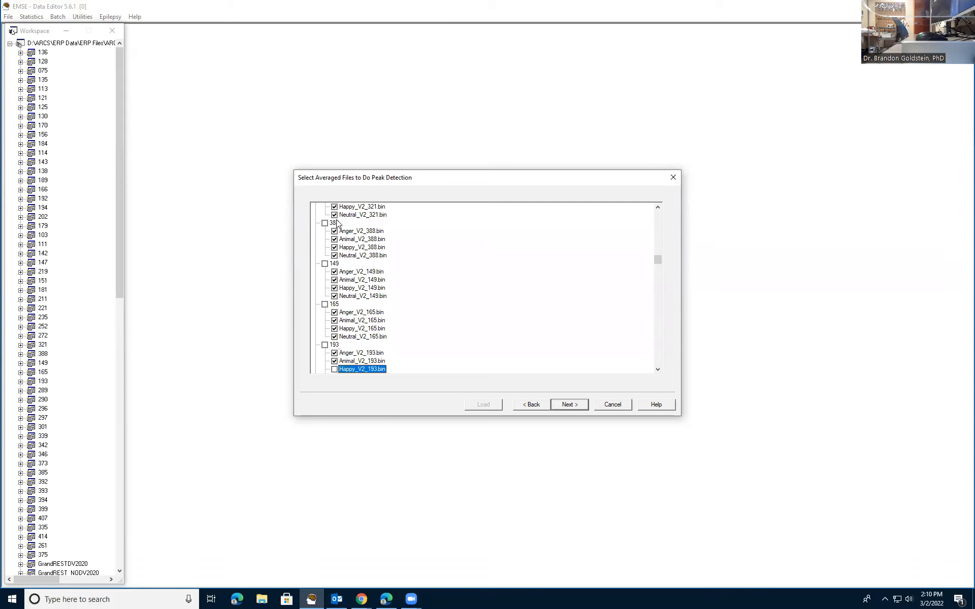
- Include all four condition files of projects 289, 290 and 296 in the peak detection selection
{"action": "key", "text": "Down"}
{"action": "key", "text": "space"}
{"action": "key", "text": "Down"}
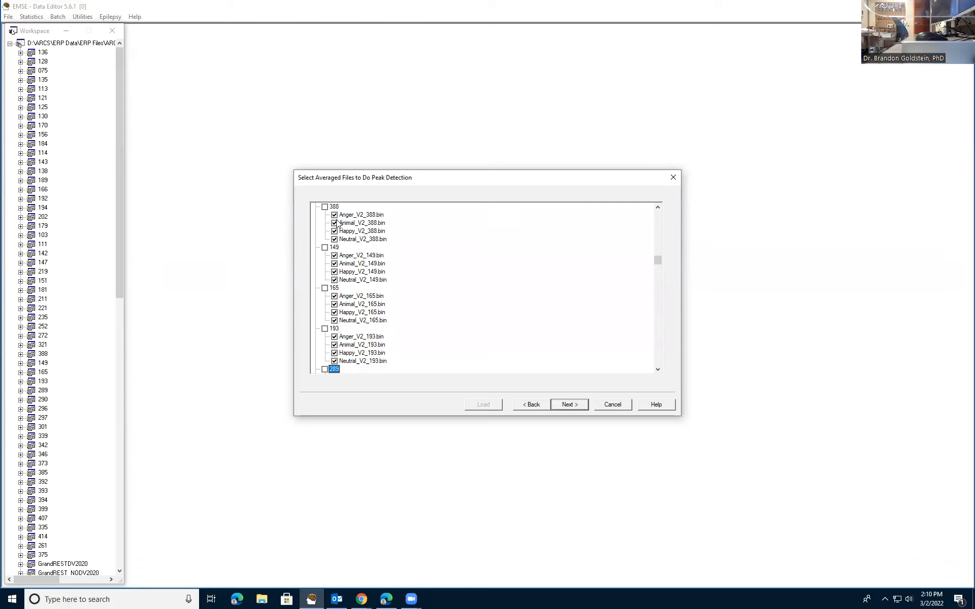
{"action": "key", "text": "Down"}
{"action": "key", "text": "space"}
{"action": "key", "text": "Down"}
{"action": "key", "text": "space"}
{"action": "key", "text": "Down"}
{"action": "key", "text": "space"}
{"action": "key", "text": "Down"}
{"action": "key", "text": "space"}
{"action": "key", "text": "Down"}
{"action": "key", "text": "Down"}
{"action": "key", "text": "space"}
{"action": "key", "text": "Down"}
{"action": "key", "text": "space"}
{"action": "key", "text": "Down"}
{"action": "key", "text": "space"}
{"action": "key", "text": "Down"}
{"action": "key", "text": "space"}
{"action": "key", "text": "Down"}
{"action": "key", "text": "space"}
{"action": "key", "text": "Down"}
{"action": "key", "text": "space"}
{"action": "key", "text": "Down"}
{"action": "key", "text": "space"}
- Include the four condition files of project 297 and the Anger file of project 301
{"action": "key", "text": "Down"}
{"action": "key", "text": "Down"}
{"action": "key", "text": "Down"}
{"action": "key", "text": "Down"}
{"action": "key", "text": "Down"}
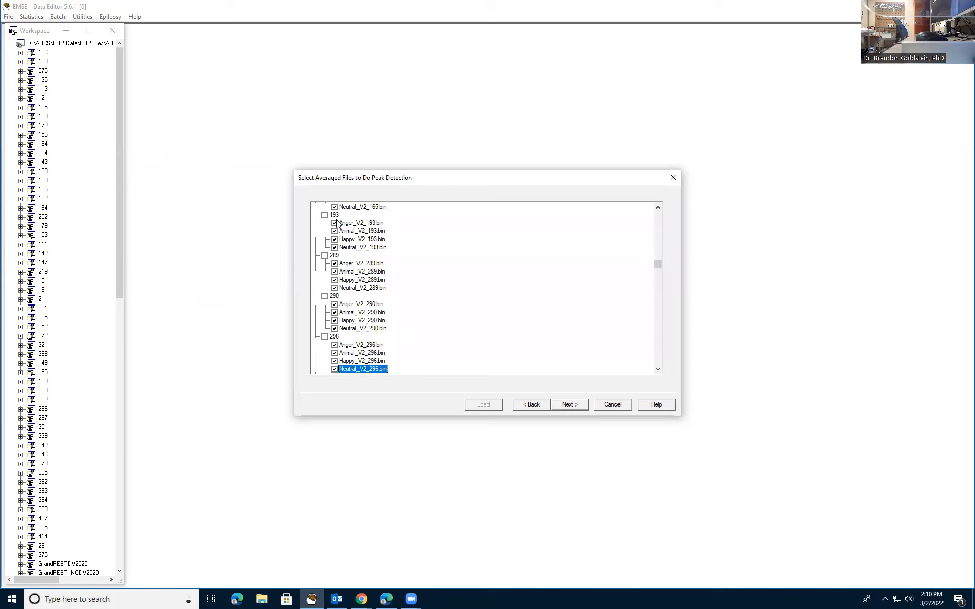
{"action": "key", "text": "Down"}
{"action": "key", "text": "Down"}
{"action": "key", "text": "Down"}
{"action": "key", "text": "Down"}
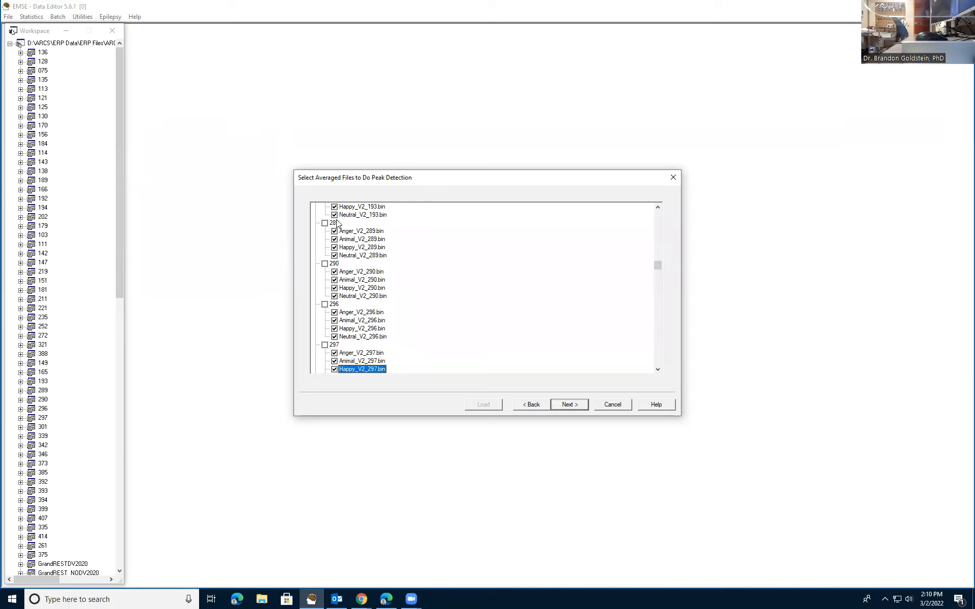
- Include the Animal, Happy and Neutral files of project 301 and all four condition files of projects 339 and 342
{"action": "key", "text": "Down"}
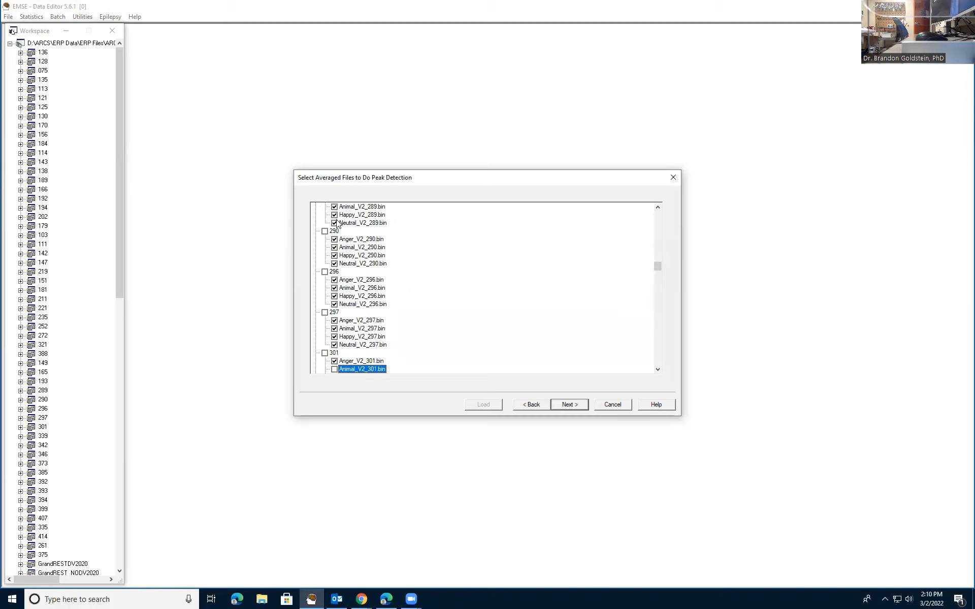
{"action": "key", "text": "Down"}
{"action": "key", "text": "Down"}
{"action": "key", "text": "Down"}
{"action": "key", "text": "Down"}
{"action": "key", "text": "Down"}
{"action": "key", "text": "Down"}
{"action": "key", "text": "Down"}
{"action": "key", "text": "Down"}
{"action": "key", "text": "Down"}
{"action": "key", "text": "Down"}
{"action": "key", "text": "Down"}
{"action": "key", "text": "Down"}
{"action": "key", "text": "Down"}
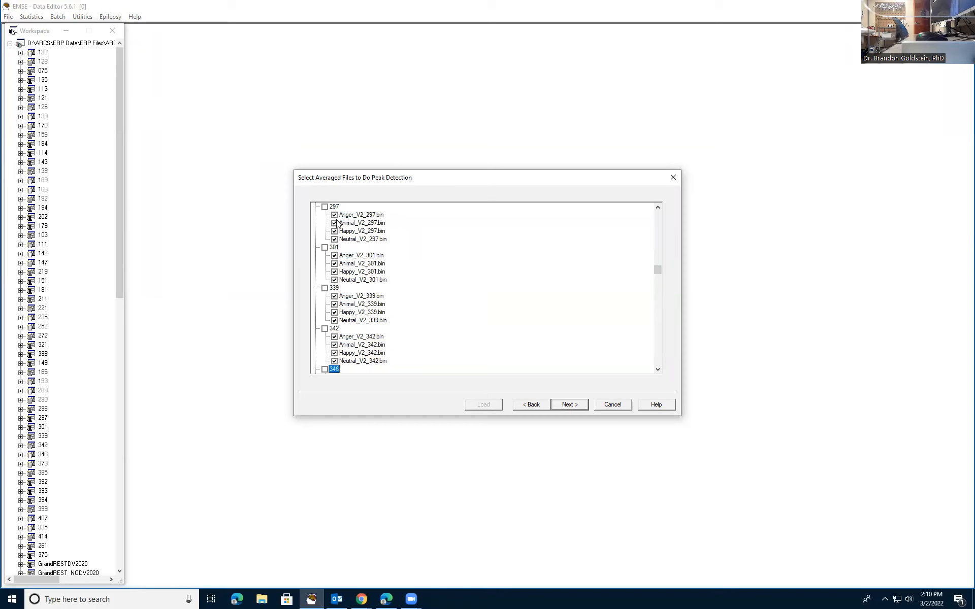
- Include all four condition files of projects 346 and 373 in the peak detection selection
{"action": "key", "text": "Down"}
{"action": "key", "text": "Down"}
{"action": "key", "text": "Down"}
{"action": "key", "text": "Down"}
{"action": "key", "text": "Down"}
{"action": "key", "text": "Down"}
{"action": "key", "text": "Down"}
{"action": "key", "text": "Down"}
{"action": "key", "text": "Down"}
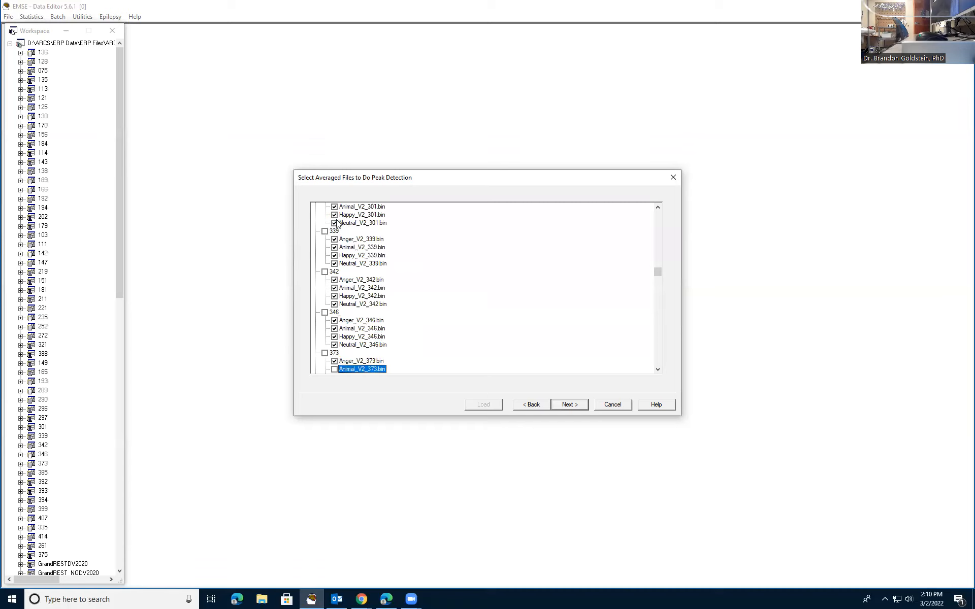
- Include all four condition files of projects 385, 392, 393 and 394 in the peak detection selection
{"action": "key", "text": "Down"}
{"action": "key", "text": "Down"}
{"action": "key", "text": "Down"}
{"action": "key", "text": "Down"}
{"action": "key", "text": "Down"}
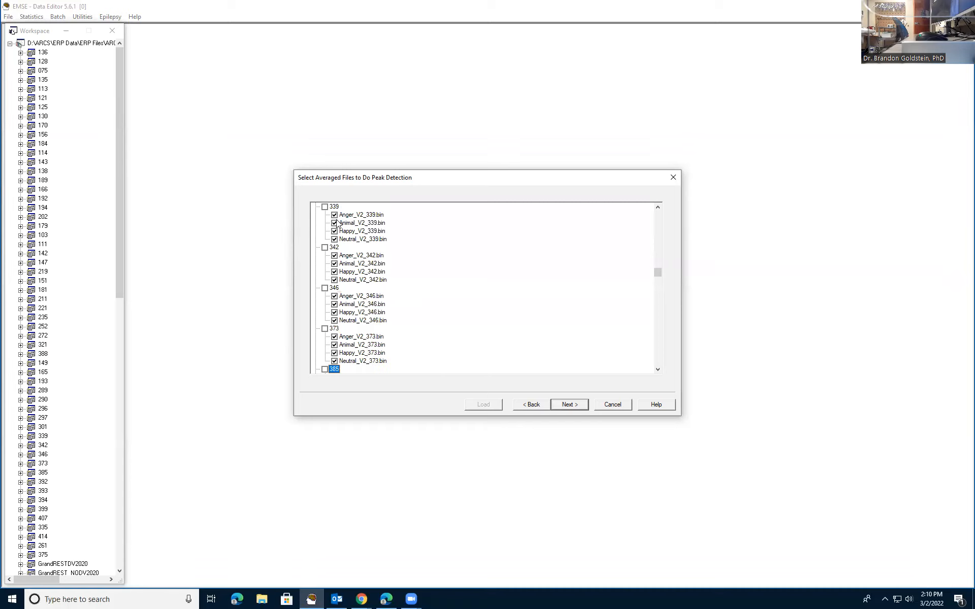
{"action": "key", "text": "Down"}
{"action": "key", "text": "Down"}
{"action": "key", "text": "Down"}
{"action": "key", "text": "Down"}
{"action": "key", "text": "Down"}
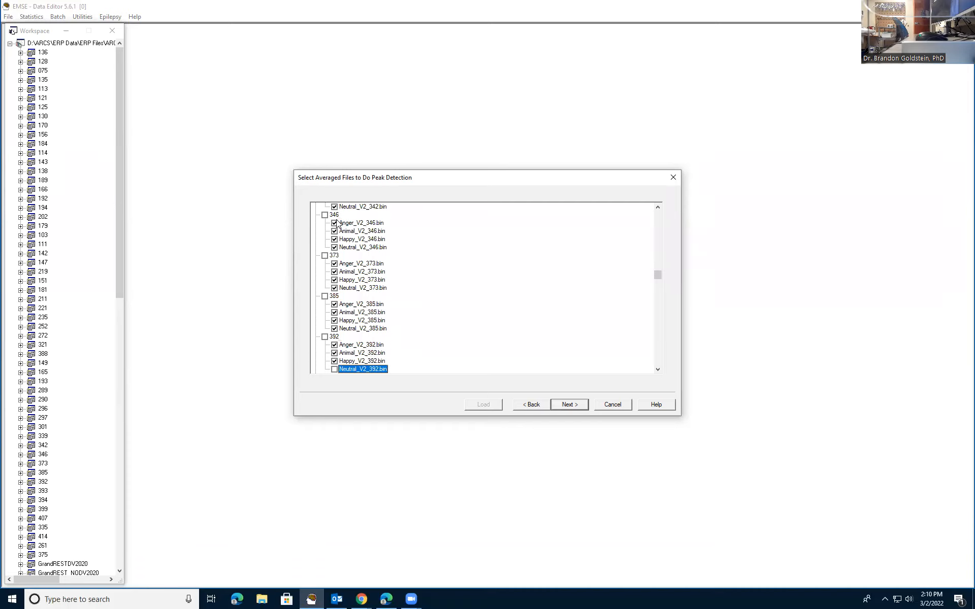
{"action": "key", "text": "Down"}
{"action": "key", "text": "Down"}
{"action": "key", "text": "Down"}
{"action": "key", "text": "Down"}
{"action": "key", "text": "Down"}
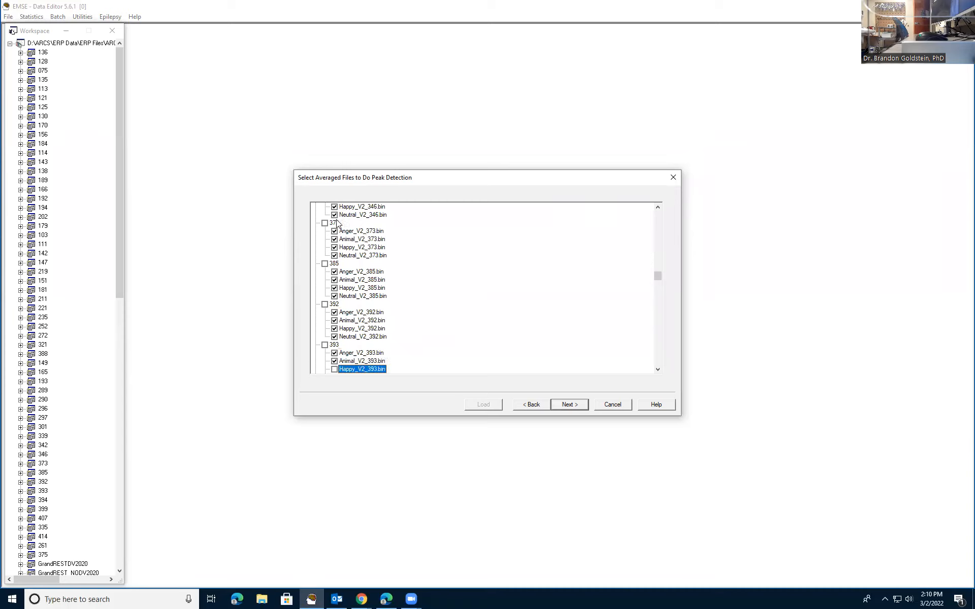
{"action": "key", "text": "Down"}
{"action": "key", "text": "Down"}
{"action": "key", "text": "Down"}
{"action": "key", "text": "Down"}
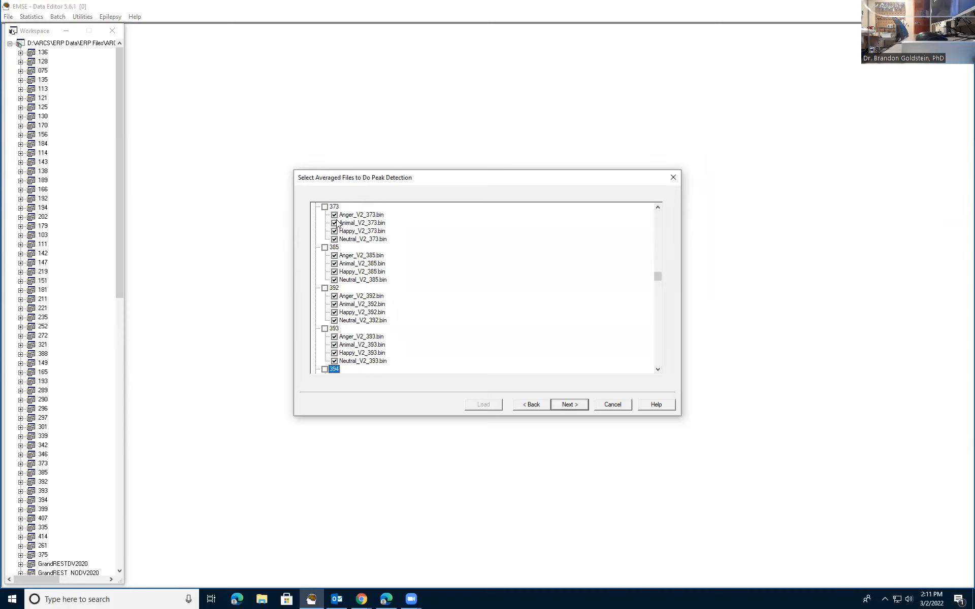
- Include all four condition files of projects 399, 407, 335 and 414, and proceed to the channel exclusion settings
{"action": "key", "text": "Down"}
{"action": "key", "text": "Down"}
{"action": "key", "text": "Down"}
{"action": "key", "text": "Down"}
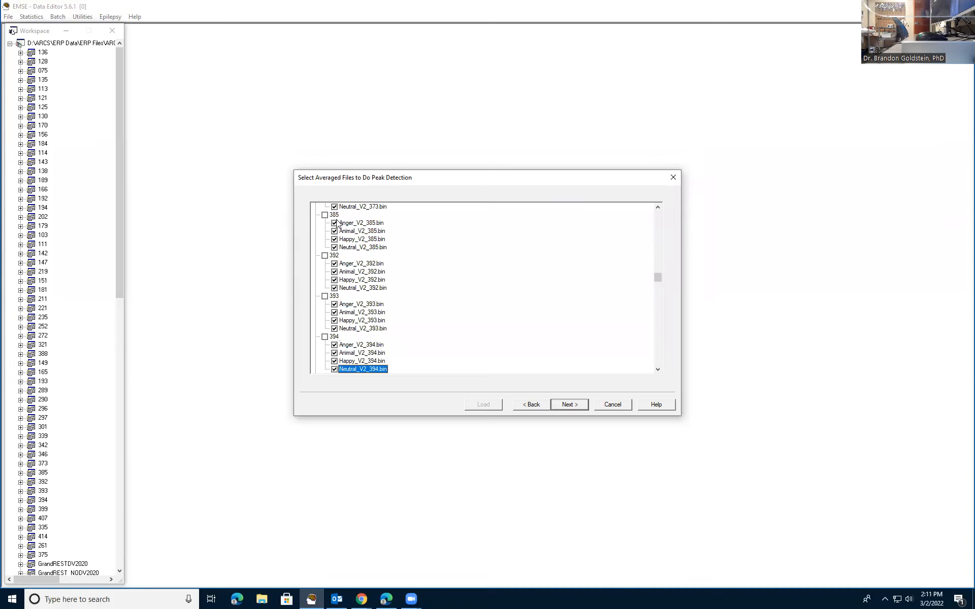
{"action": "key", "text": "Down"}
{"action": "key", "text": "Down"}
{"action": "key", "text": "Down"}
{"action": "key", "text": "Down"}
{"action": "key", "text": "Down"}
{"action": "key", "text": "Down"}
{"action": "key", "text": "Down"}
{"action": "key", "text": "Down"}
{"action": "key", "text": "Down"}
{"action": "key", "text": "Down"}
{"action": "key", "text": "Down"}
{"action": "key", "text": "Down"}
{"action": "key", "text": "Down"}
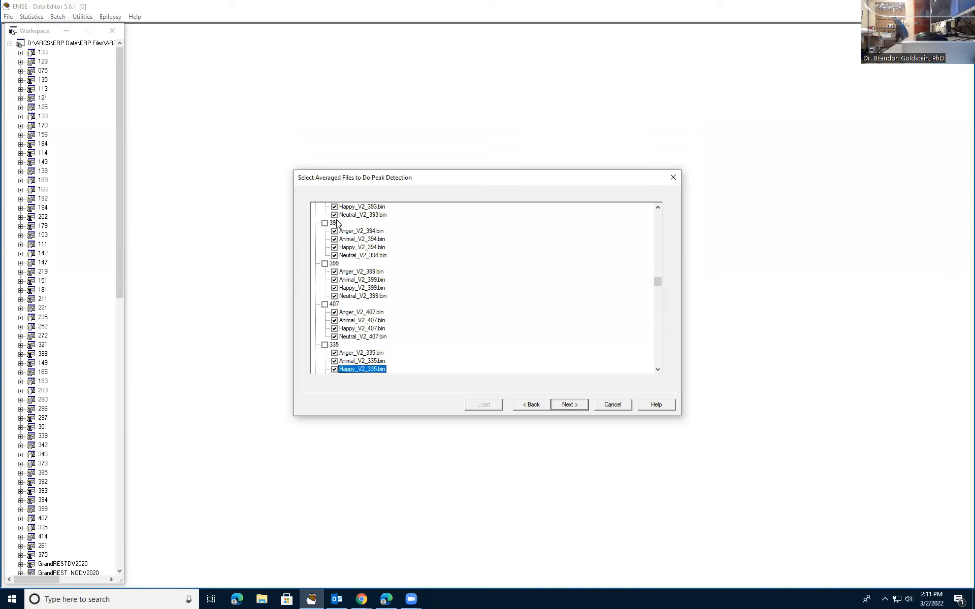
{"action": "key", "text": "Down"}
{"action": "key", "text": "Down"}
{"action": "key", "text": "Down"}
{"action": "key", "text": "Down"}
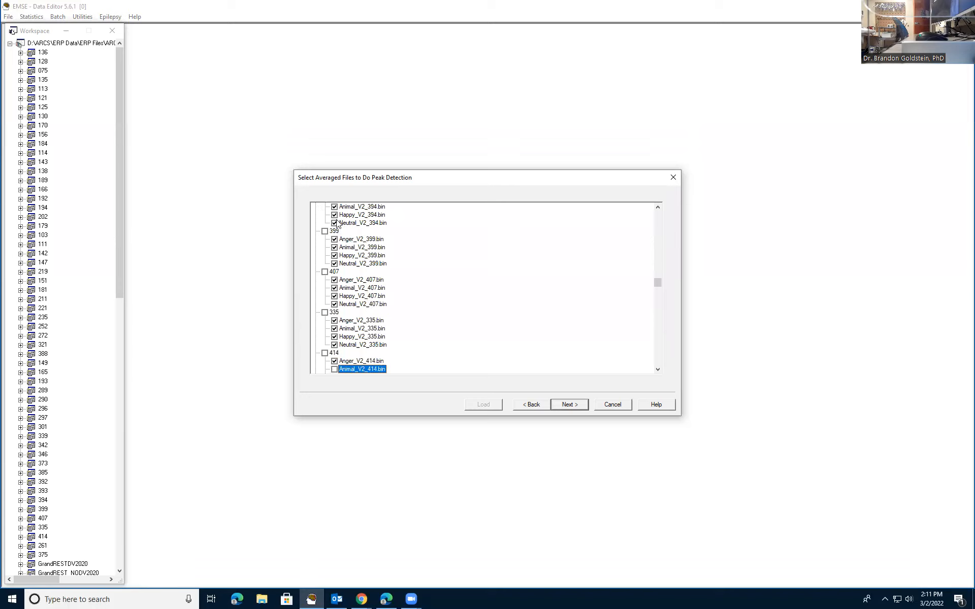
{"action": "key", "text": "Down"}
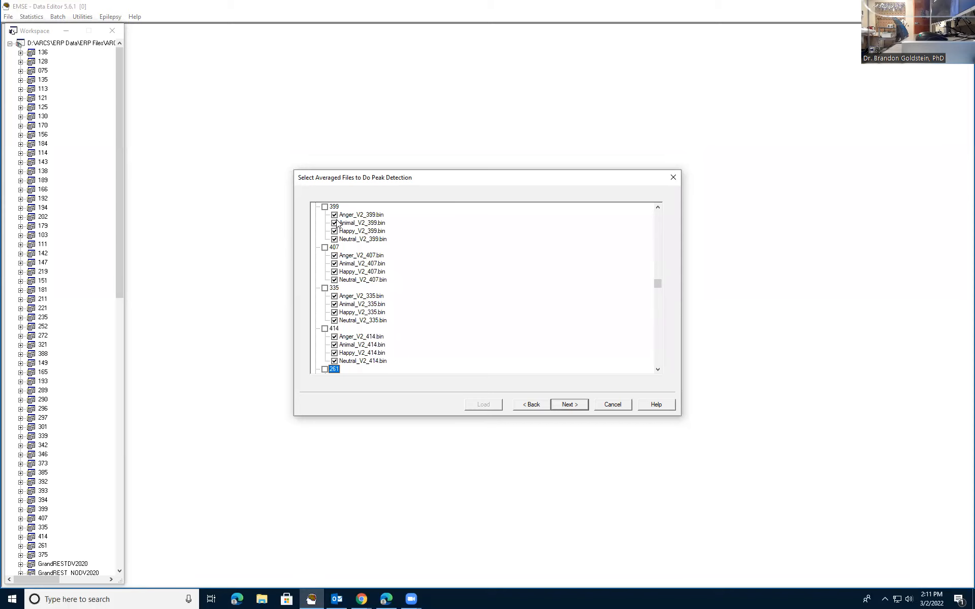
{"action": "scroll", "coordinate": [547, 329], "scroll_direction": "down", "scroll_amount": 1}
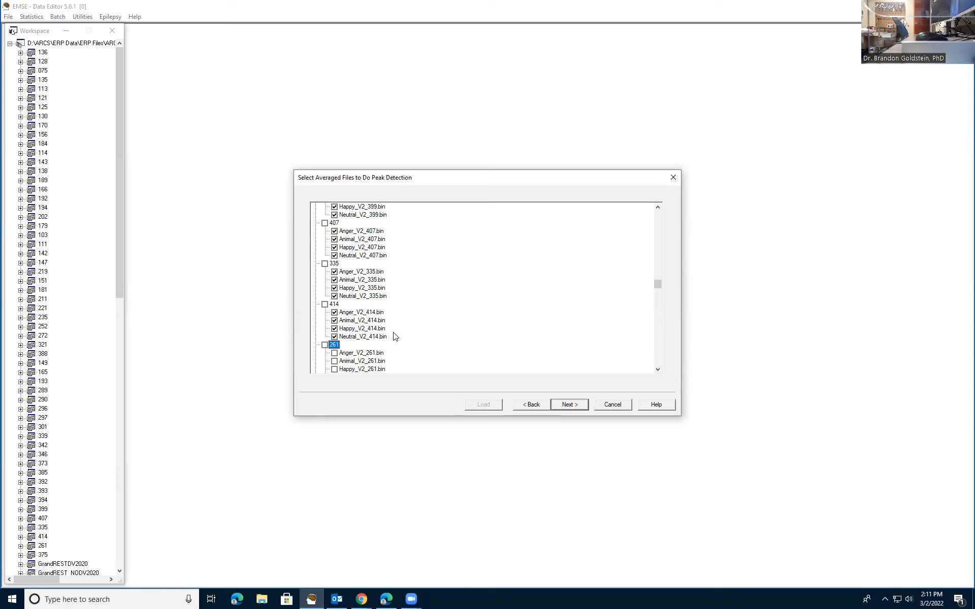
{"action": "left_click", "coordinate": [573, 402]}
- Check the channel states, select channel LO2 for exclusion from peak detection, and continue to the peak-search options
{"action": "scroll", "coordinate": [545, 363], "scroll_direction": "down", "scroll_amount": 7}
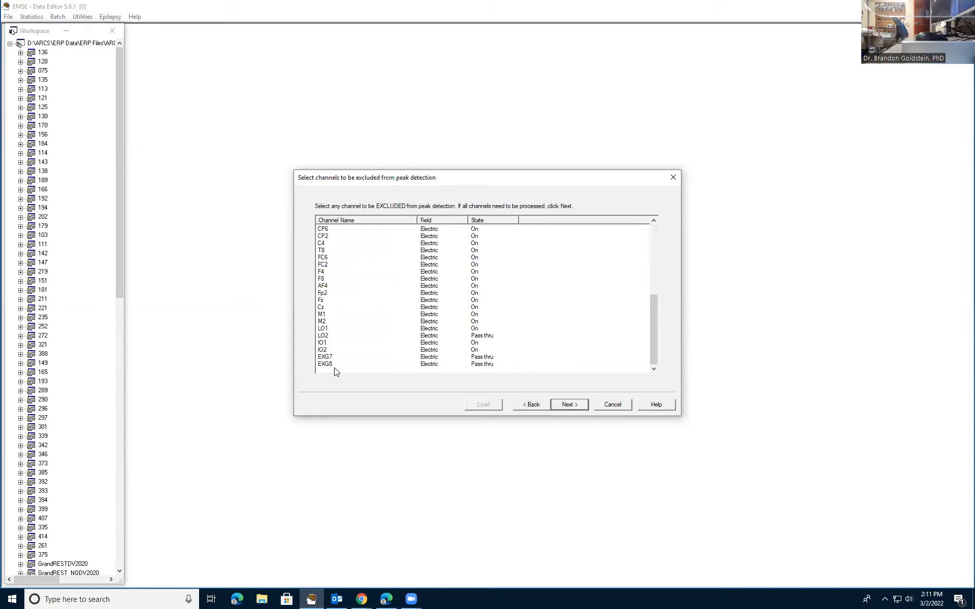
{"action": "scroll", "coordinate": [370, 356], "scroll_direction": "up", "scroll_amount": 6}
{"action": "scroll", "coordinate": [370, 356], "scroll_direction": "up", "scroll_amount": 1}
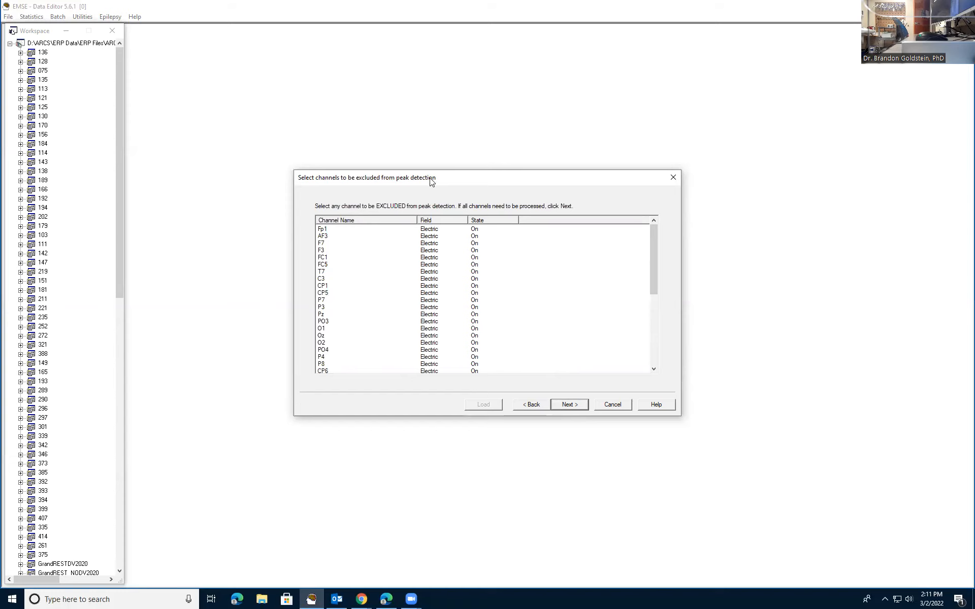
{"action": "scroll", "coordinate": [500, 260], "scroll_direction": "down", "scroll_amount": 7}
{"action": "left_click", "coordinate": [482, 363]}
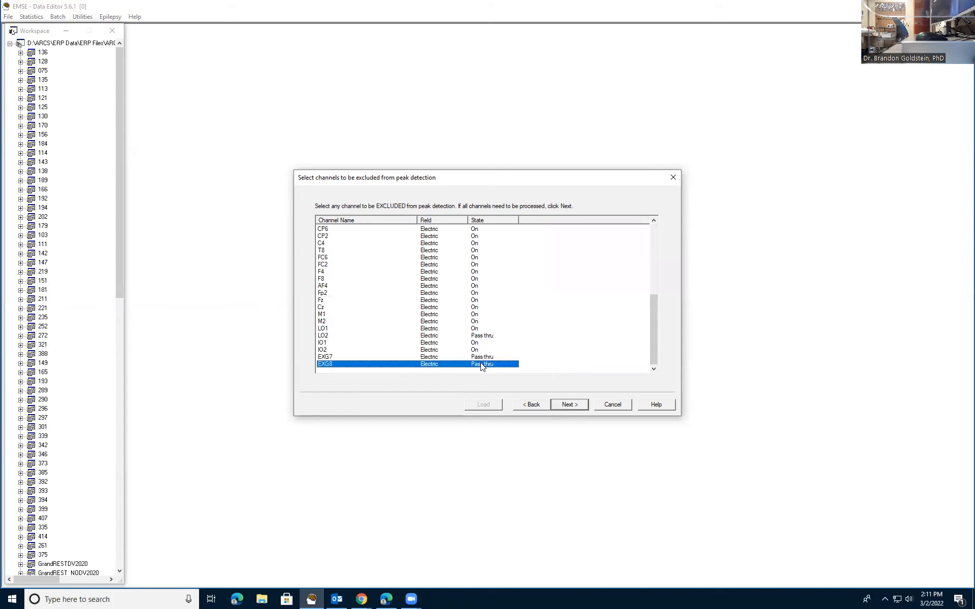
{"action": "left_click", "coordinate": [470, 358]}
{"action": "left_click", "coordinate": [472, 350]}
{"action": "left_click", "coordinate": [474, 336]}
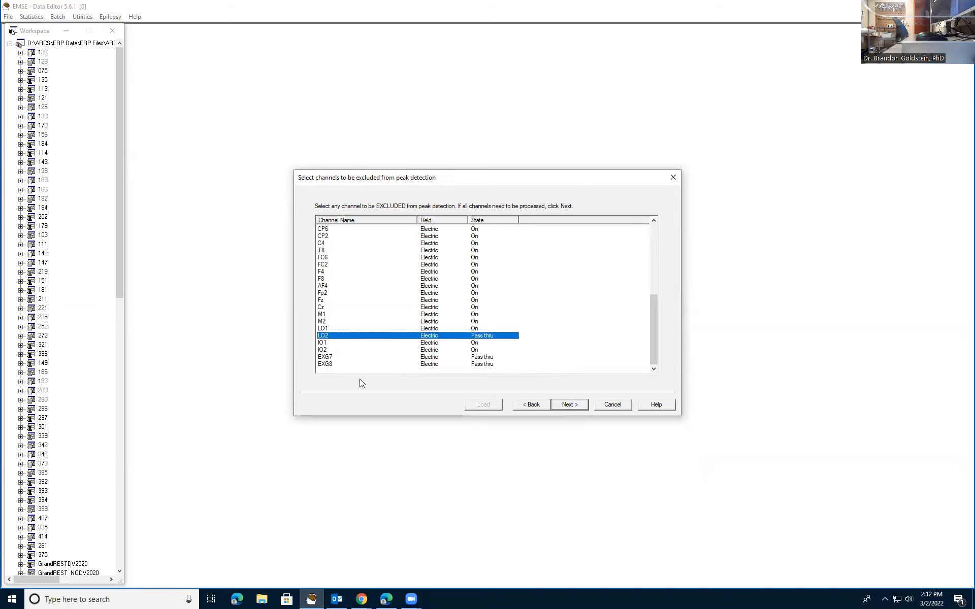
{"action": "scroll", "coordinate": [343, 363], "scroll_direction": "up", "scroll_amount": 7}
{"action": "scroll", "coordinate": [346, 254], "scroll_direction": "down", "scroll_amount": 7}
{"action": "left_click", "coordinate": [574, 407]}
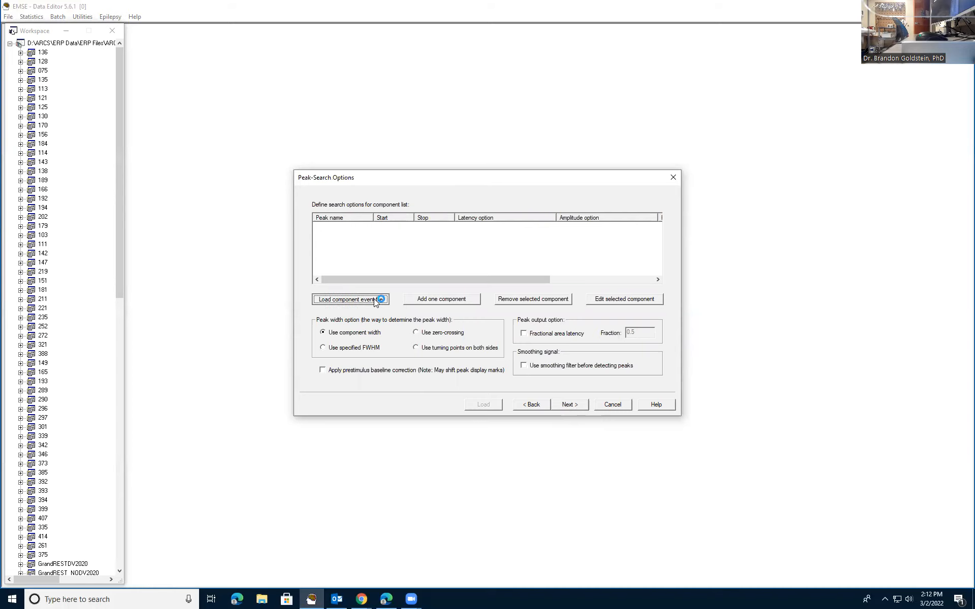
{"action": "left_click", "coordinate": [375, 299]}
{"action": "left_click_drag", "start_coordinate": [836, 174], "coordinate": [429, 182]}
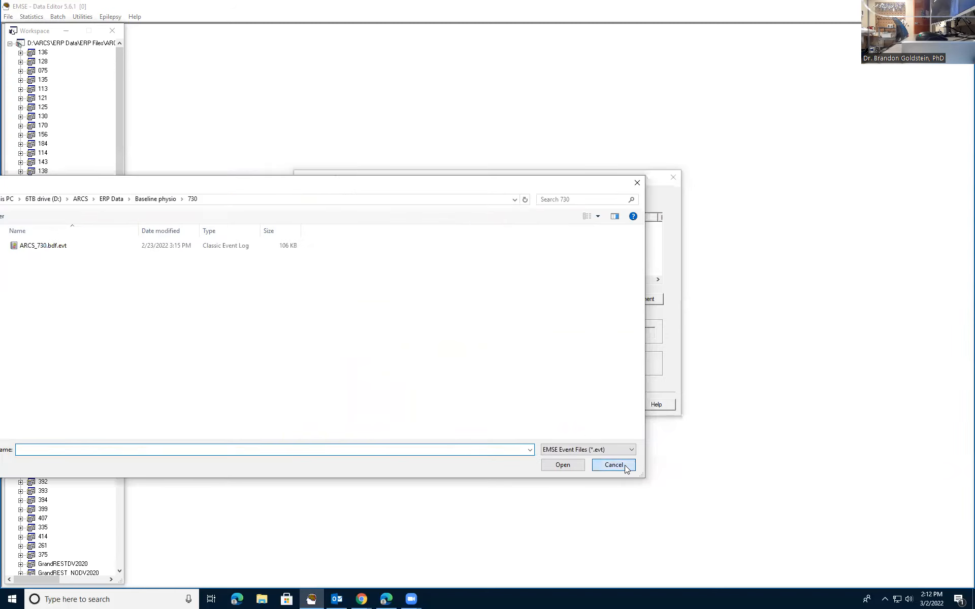
{"action": "left_click", "coordinate": [614, 465]}
{"action": "left_click", "coordinate": [443, 299]}
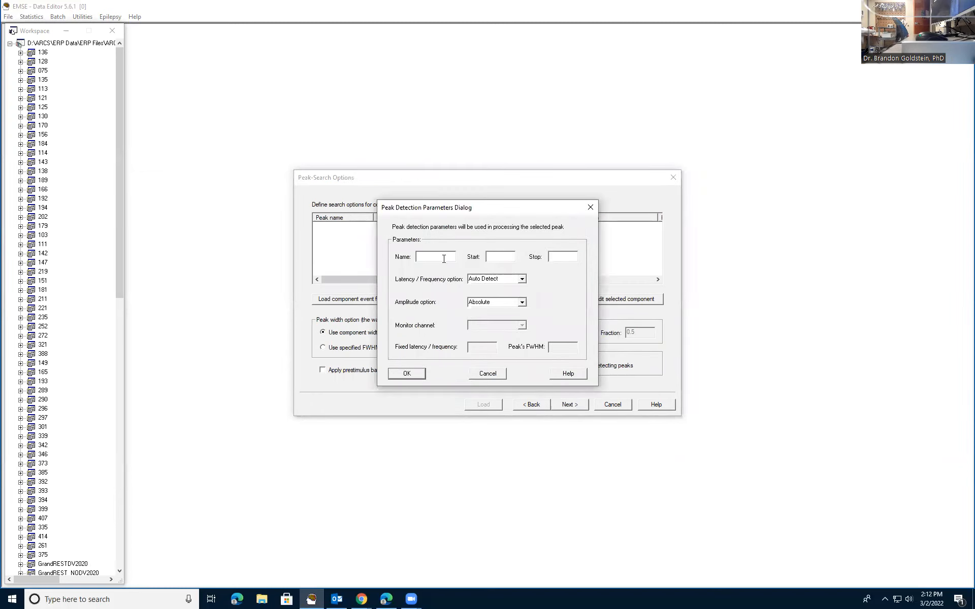
{"action": "left_click", "coordinate": [591, 208]}
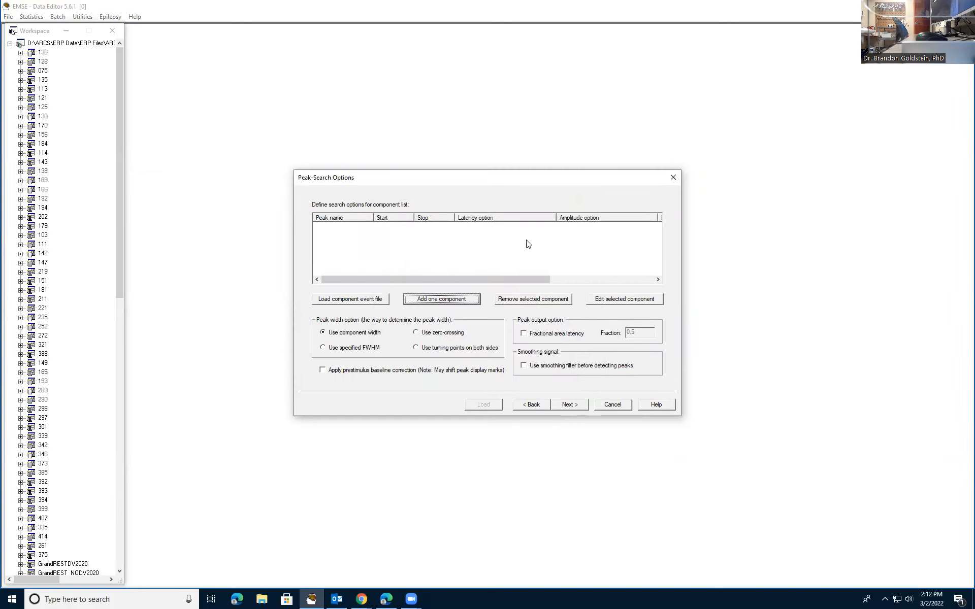
- Add a peak-search component named LPP with a start of .4 and a stop of 1.0
{"action": "left_click", "coordinate": [444, 300]}
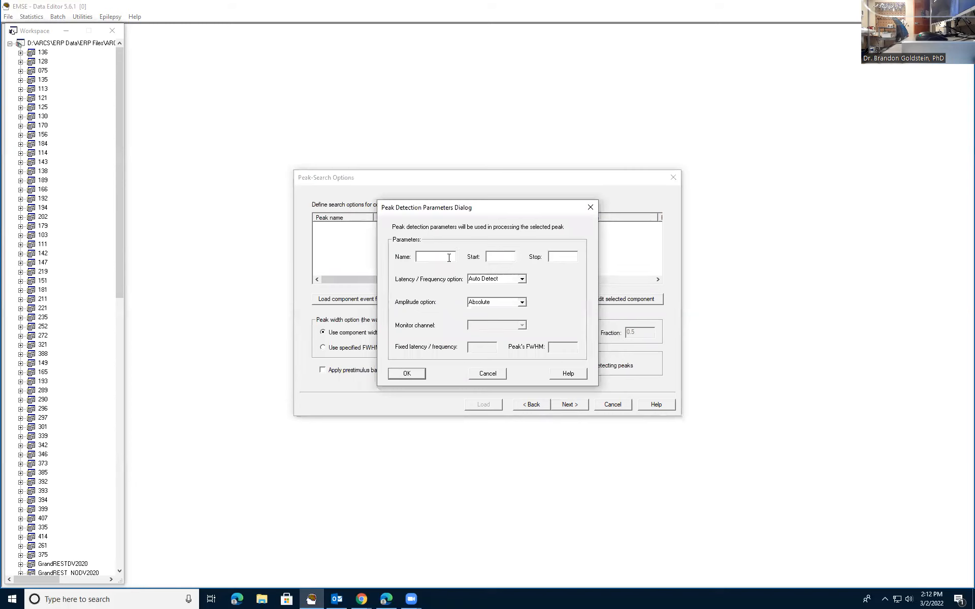
{"action": "type", "text": "LPP"}
{"action": "type", "text": "400"}
{"action": "double_click", "coordinate": [505, 256]}
{"action": "type", "text": ".4"}
{"action": "left_click", "coordinate": [553, 256]}
{"action": "type", "text": "1.0"}
- Set the LPP component's amplitude option to Most positive, confirm it, and proceed to the SID and CID file list
{"action": "left_click", "coordinate": [521, 303]}
{"action": "left_click", "coordinate": [479, 311]}
{"action": "left_click", "coordinate": [525, 304]}
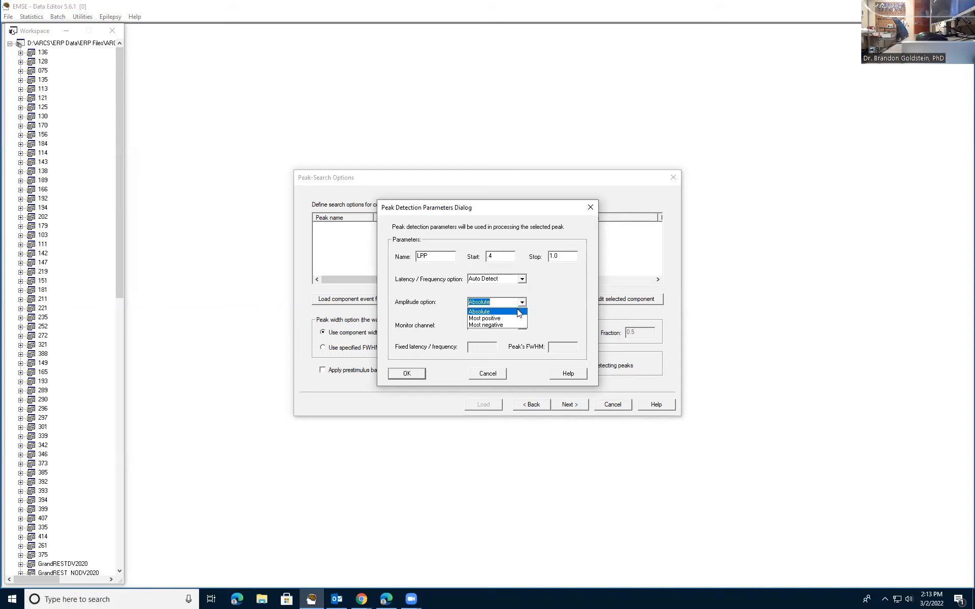
{"action": "left_click", "coordinate": [519, 312]}
{"action": "left_click", "coordinate": [521, 302]}
{"action": "left_click", "coordinate": [517, 319]}
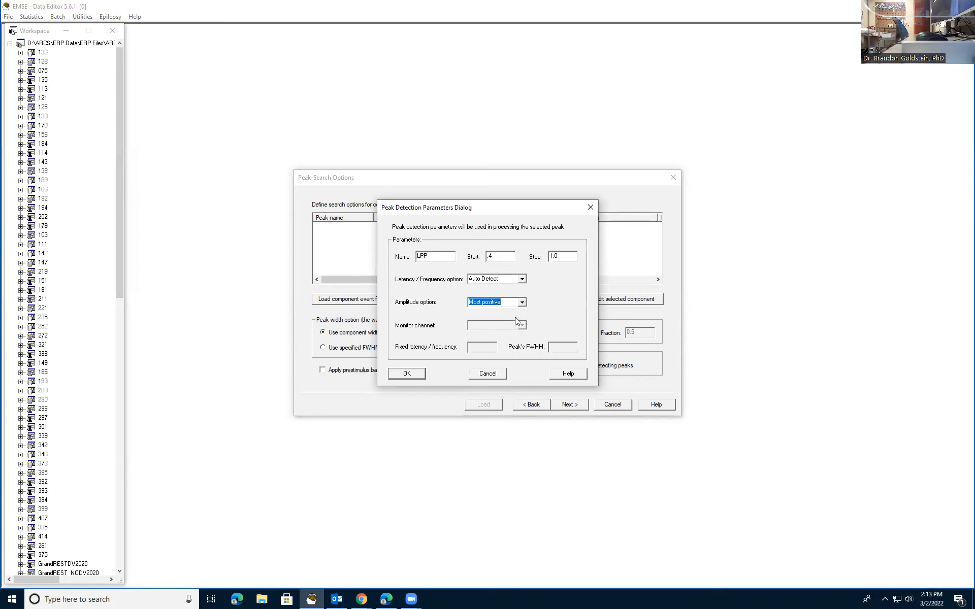
{"action": "left_click", "coordinate": [421, 374]}
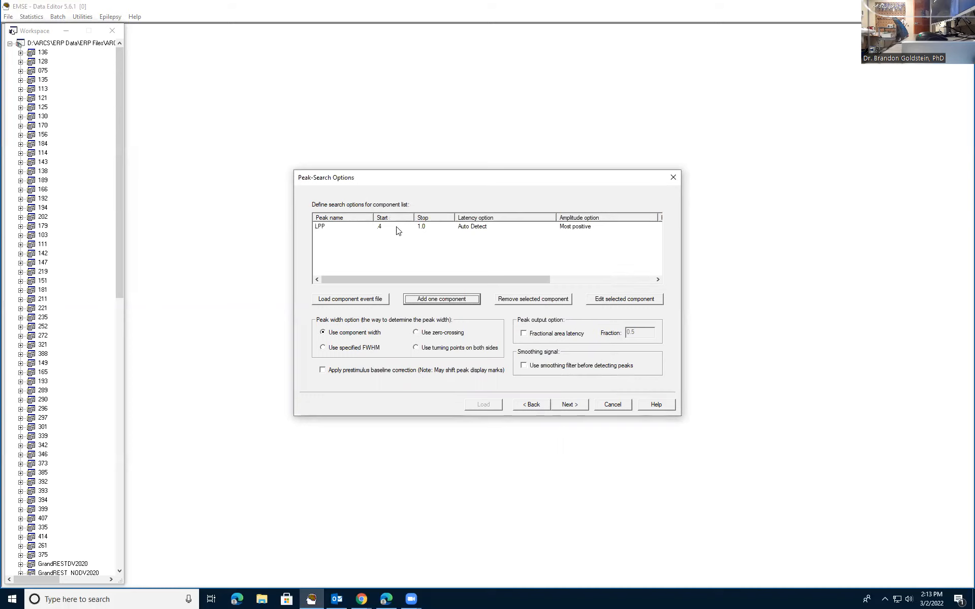
{"action": "left_click", "coordinate": [576, 404]}
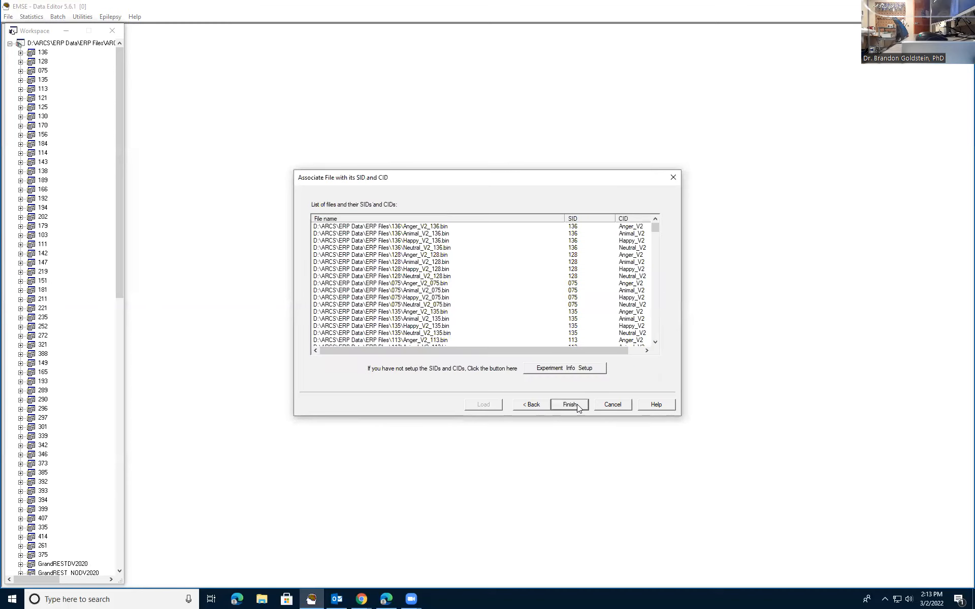
- Go back to review the LPP component's detection parameters, close them without editing, and return to the SID and CID file list
{"action": "left_click", "coordinate": [539, 406]}
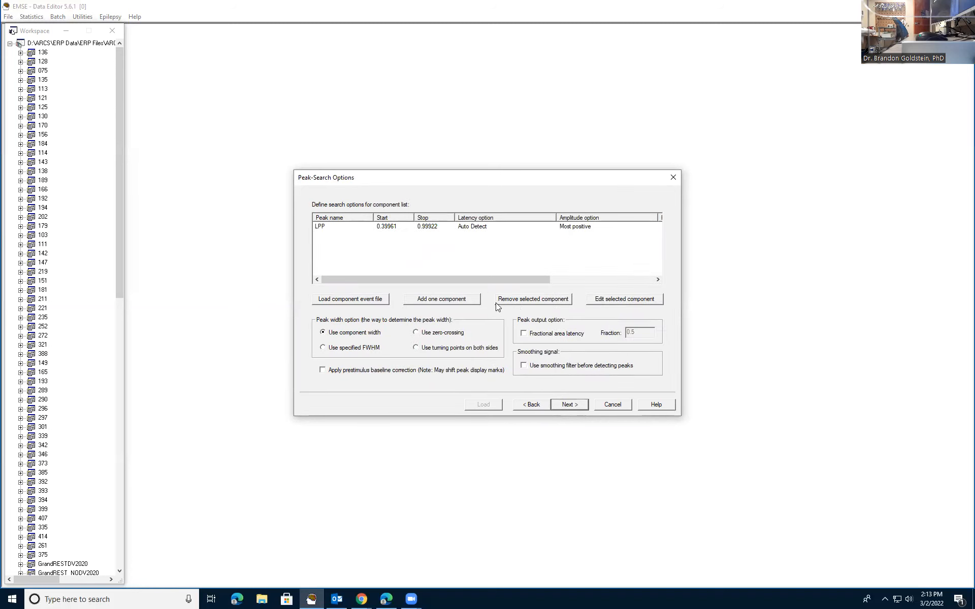
{"action": "left_click", "coordinate": [567, 226]}
{"action": "left_click", "coordinate": [625, 298]}
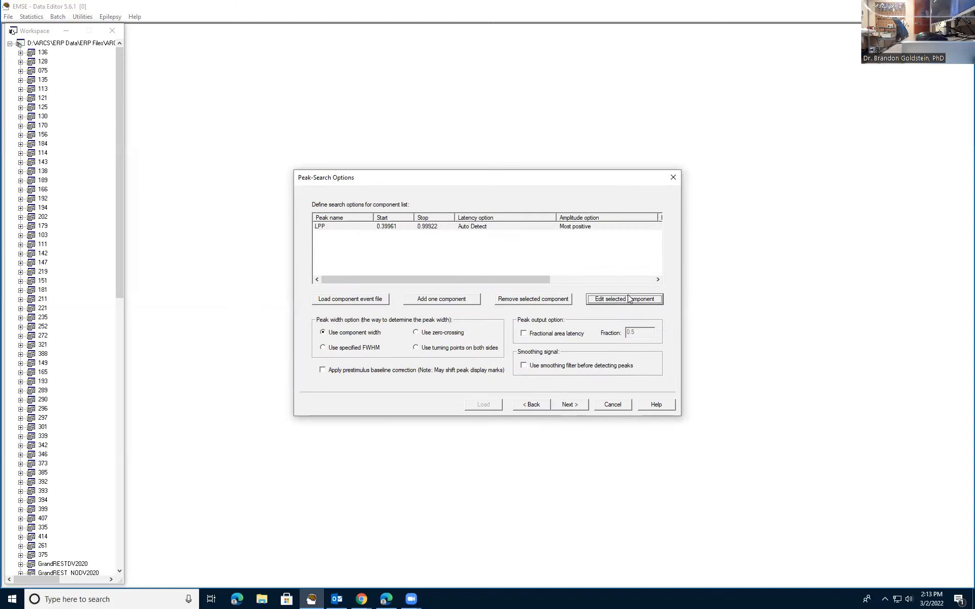
{"action": "left_click", "coordinate": [591, 208]}
{"action": "left_click", "coordinate": [567, 405]}
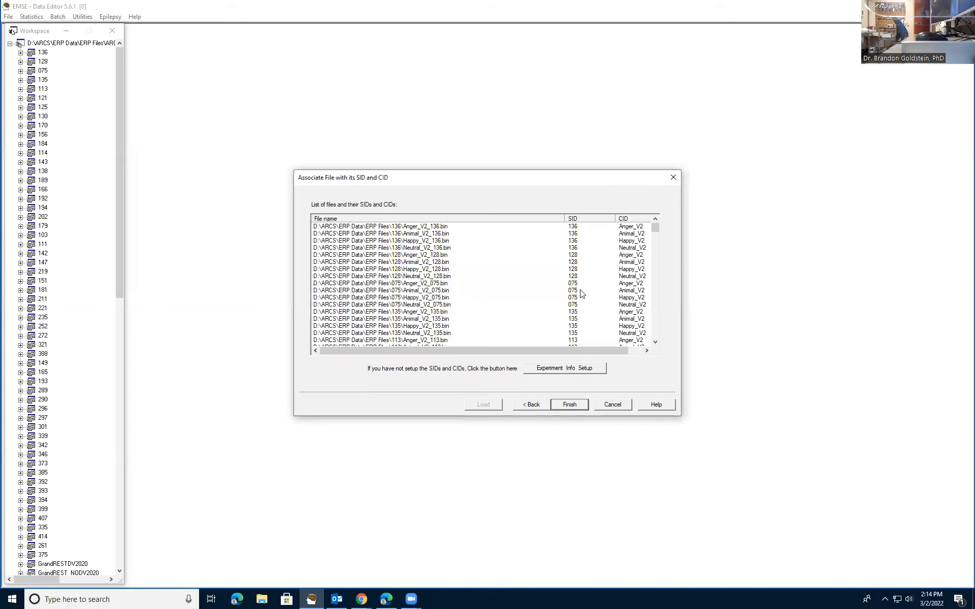
- Finish the peak detection setup and browse to the ERP Files folder under ERP Data as the save location for the results
{"action": "mouse_move", "coordinate": [657, 240]}
{"action": "left_mouse_down"}
{"action": "mouse_move", "coordinate": [656, 342]}
{"action": "mouse_move", "coordinate": [669, 232]}
{"action": "left_mouse_up"}
{"action": "left_click", "coordinate": [570, 404]}
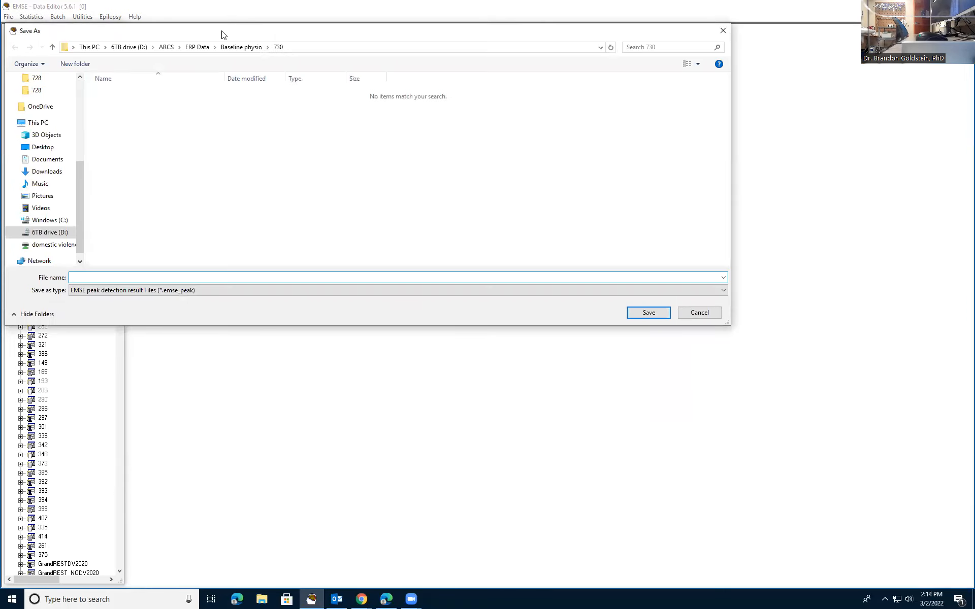
{"action": "left_click", "coordinate": [199, 48]}
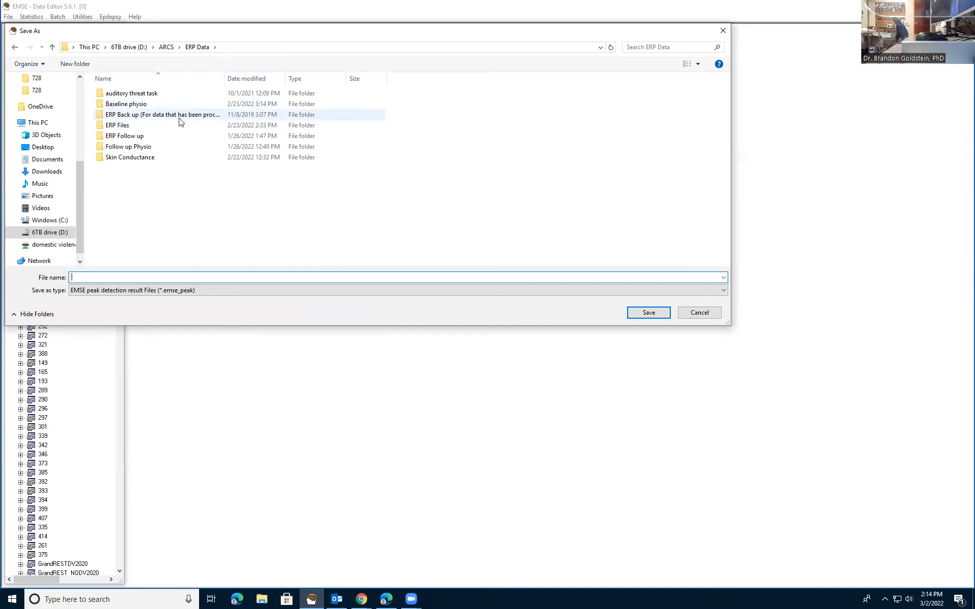
{"action": "double_click", "coordinate": [177, 125]}
{"action": "right_click", "coordinate": [550, 146]}
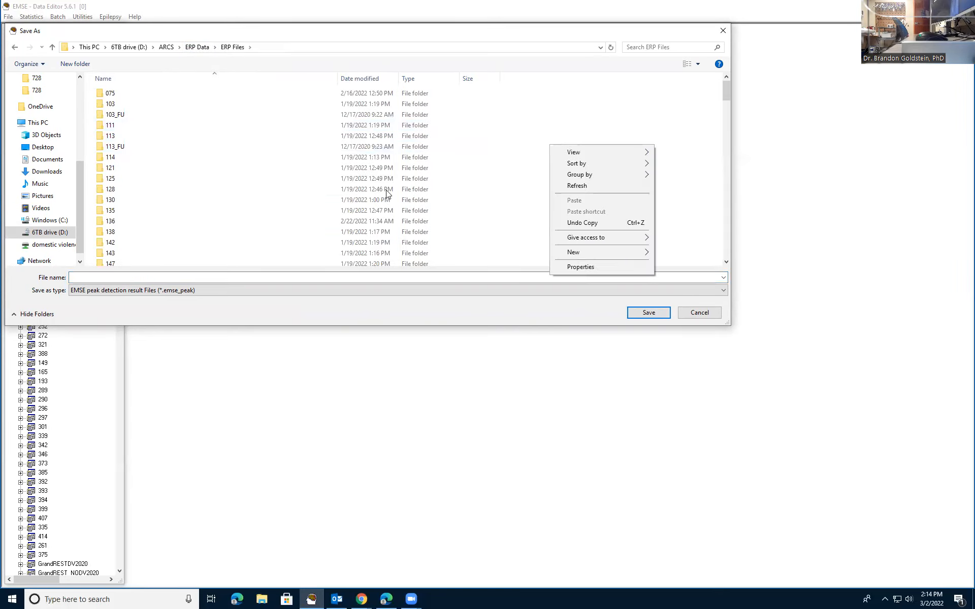